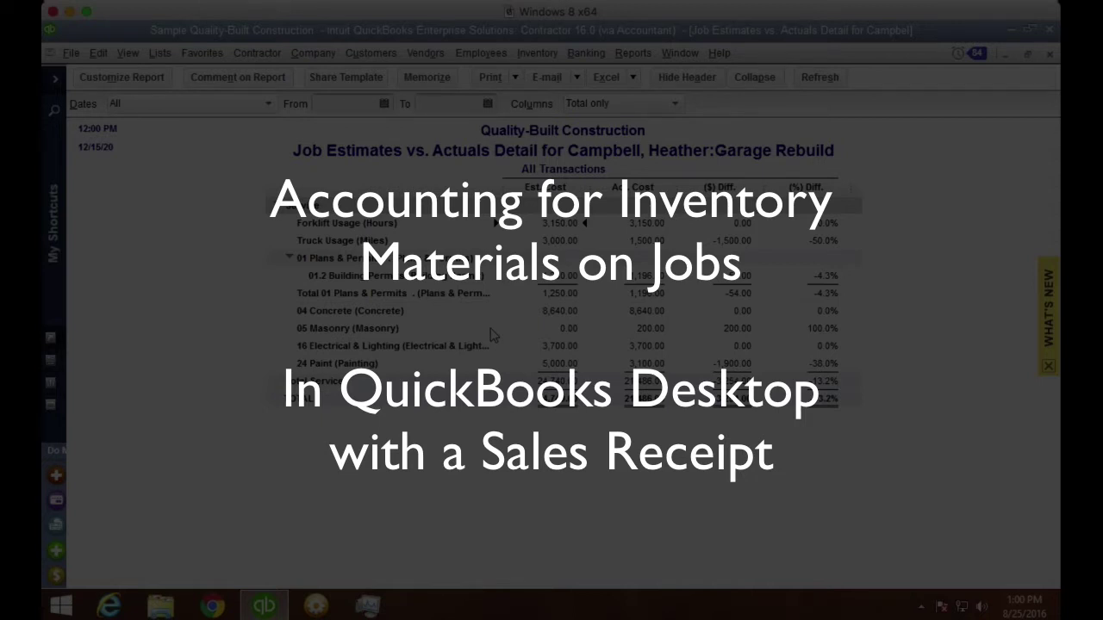
{"action": "left_click", "coordinate": [291, 258]}
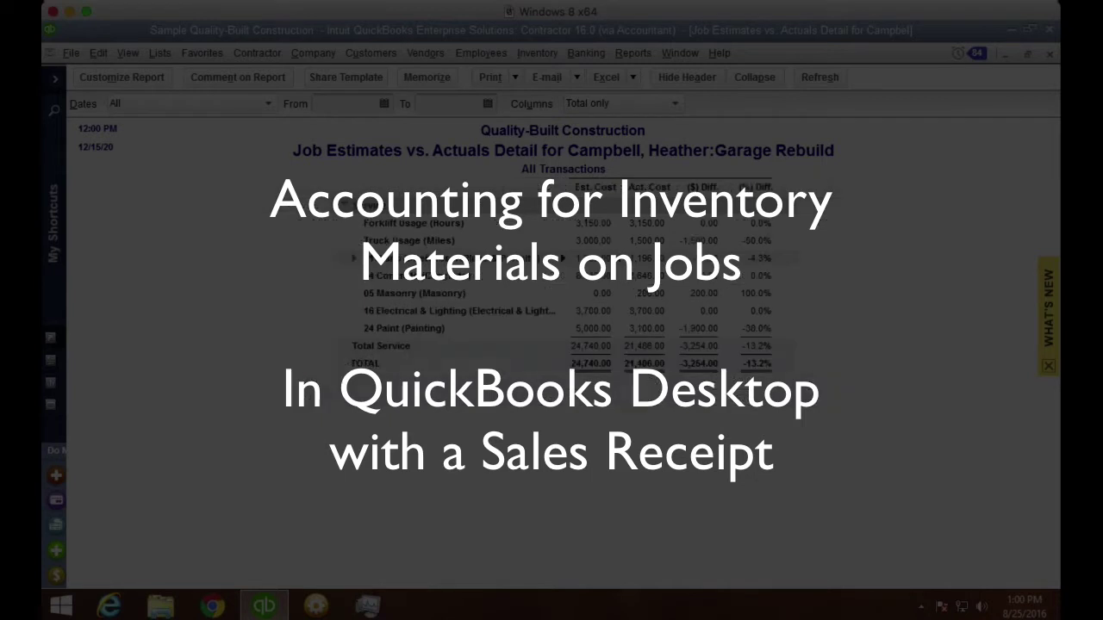
{"action": "left_click", "coordinate": [352, 259]}
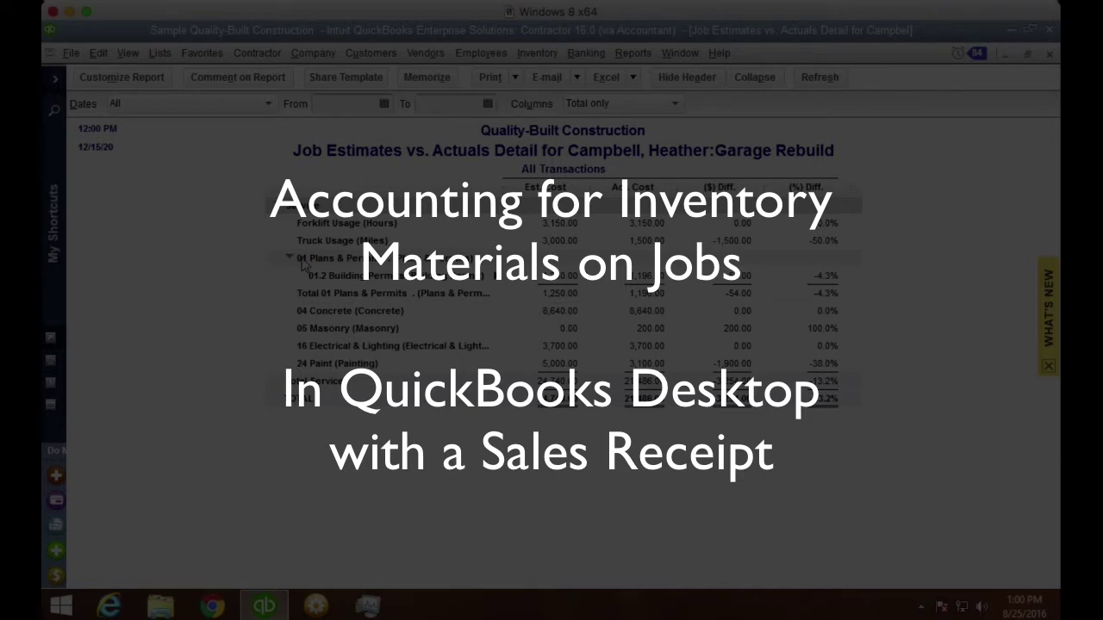
- Open a new sales receipt and change its template's default title to "Inventory usage for Job"
{"action": "left_click", "coordinate": [364, 53]}
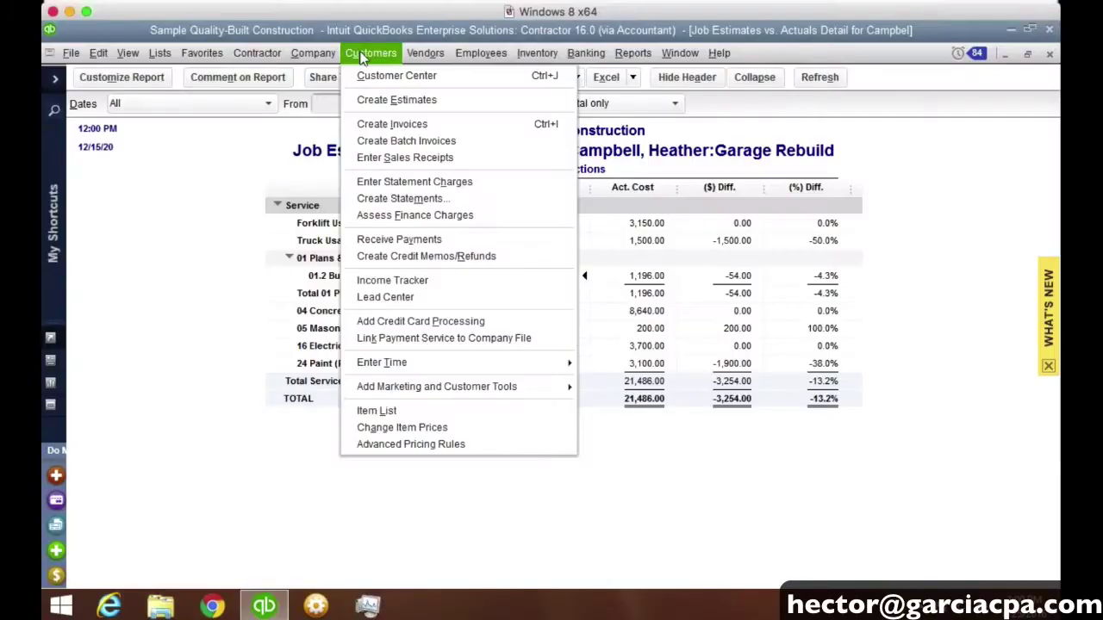
{"action": "left_click", "coordinate": [412, 160]}
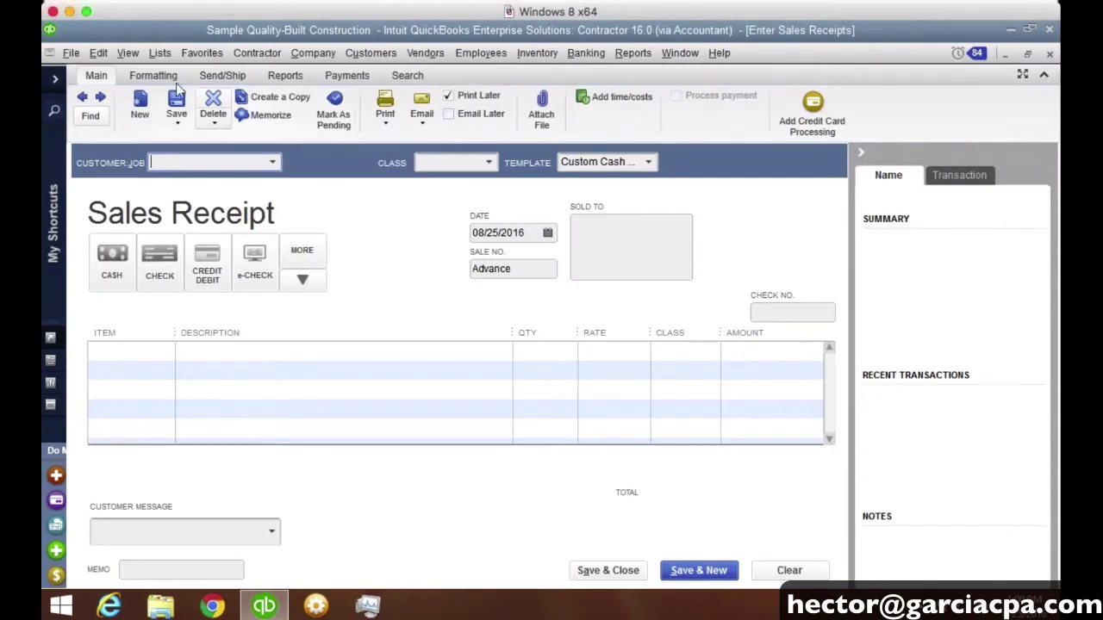
{"action": "left_click", "coordinate": [159, 77]}
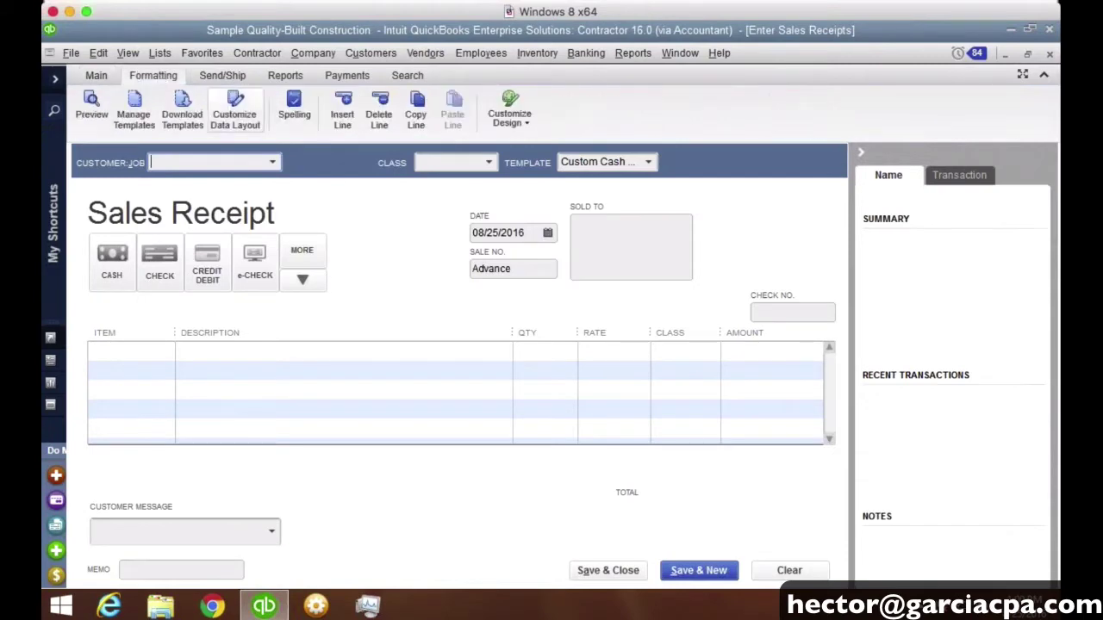
{"action": "left_click", "coordinate": [234, 113]}
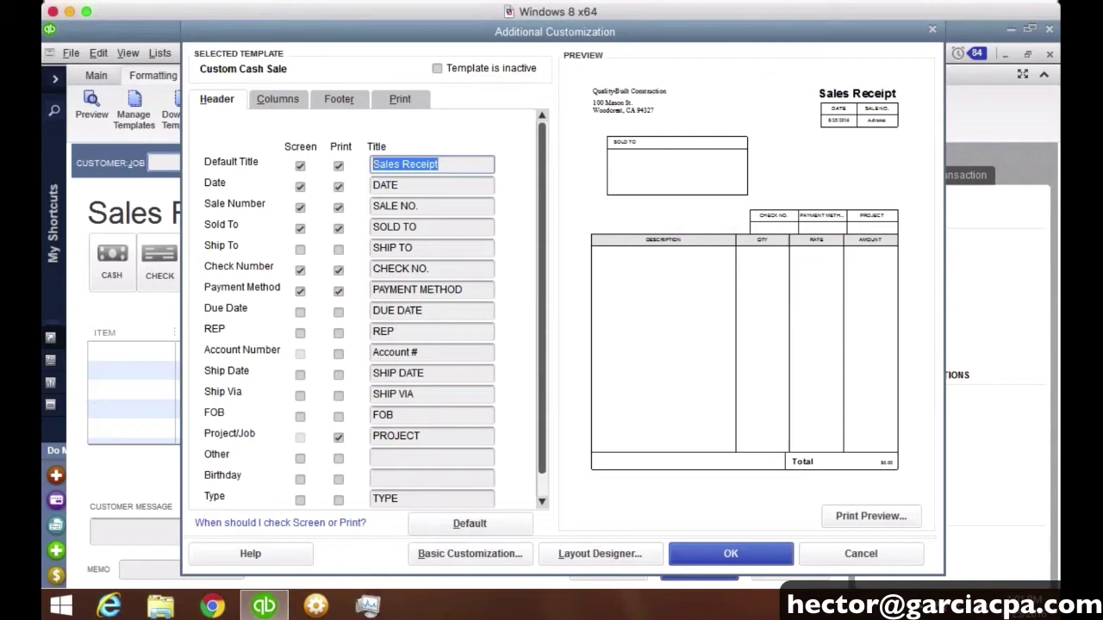
{"action": "type", "text": "Inventory usage fo"}
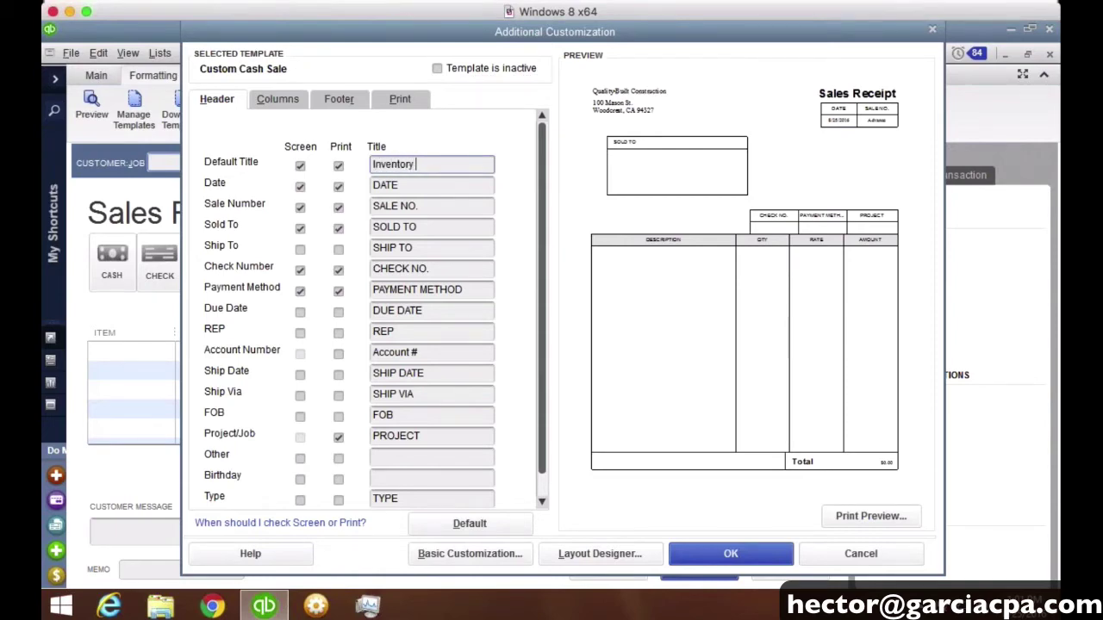
{"action": "type", "text": "r Job"}
{"action": "key", "text": "Tab"}
{"action": "left_click", "coordinate": [562, 292]}
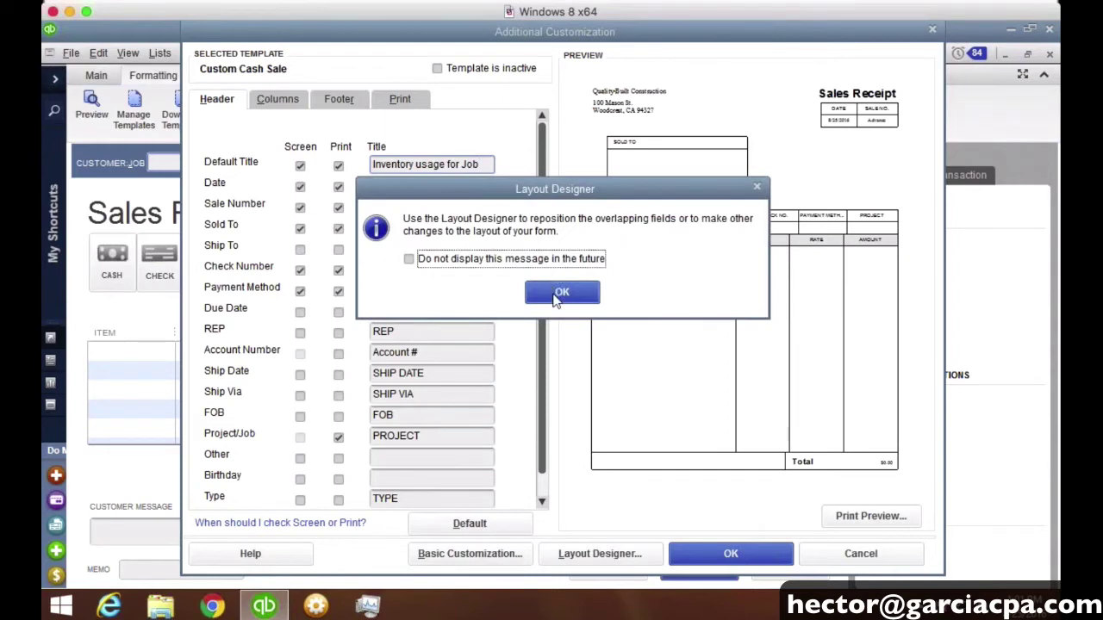
{"action": "key", "text": "Return"}
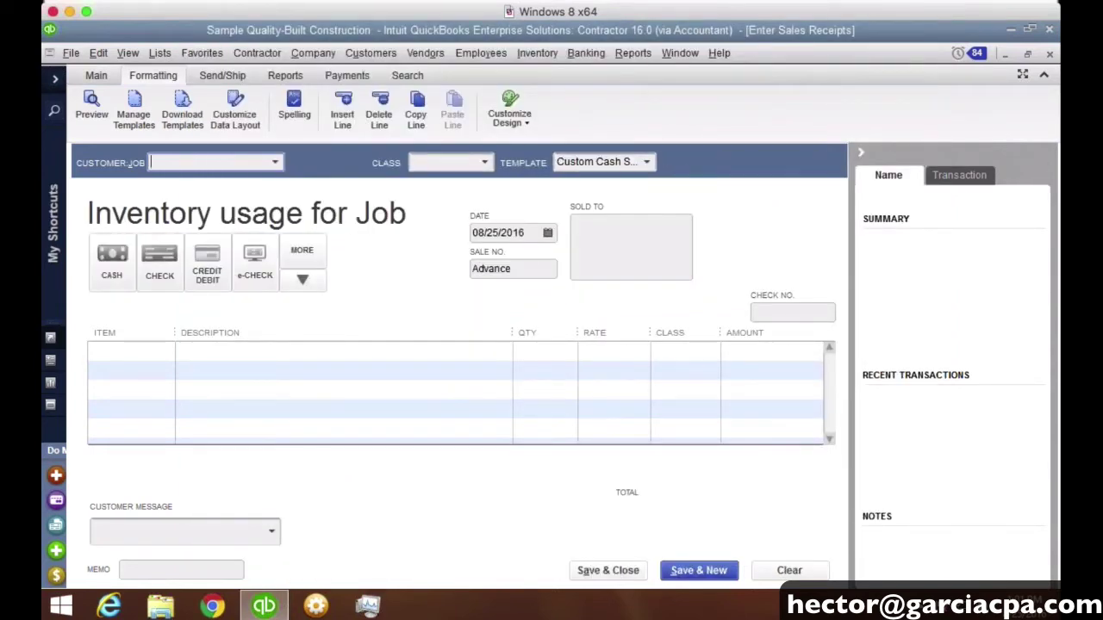
- Assign the receipt to the customer's Garage Rebuild job without adding the outstanding billable time and costs
{"action": "left_click", "coordinate": [275, 162]}
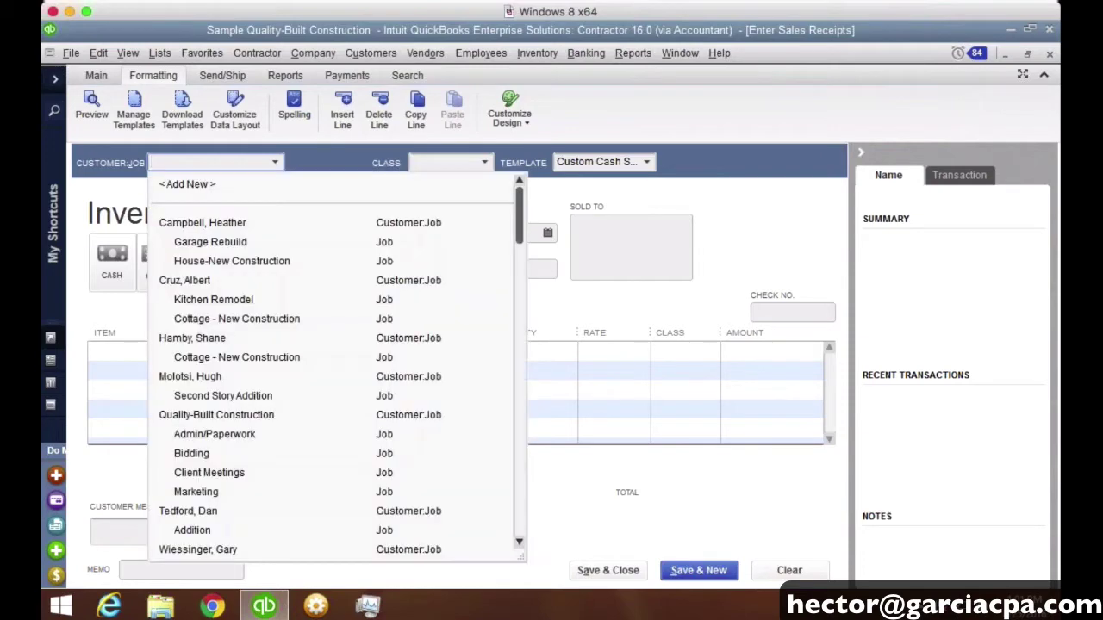
{"action": "left_click", "coordinate": [228, 244]}
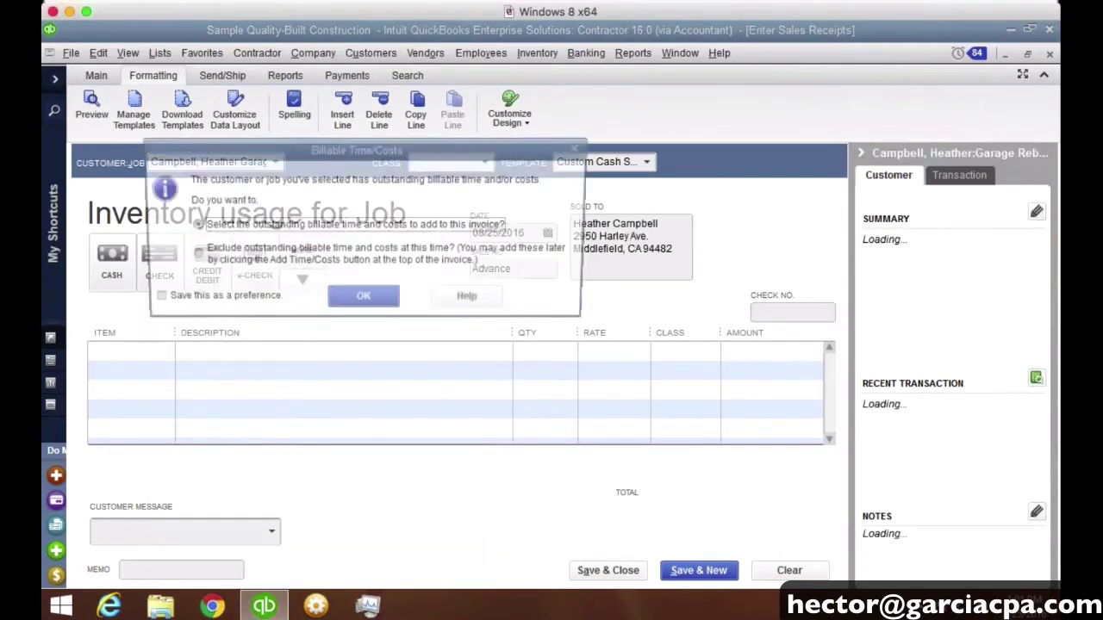
{"action": "left_click", "coordinate": [579, 150]}
- Add the WIRE inventory item on the first line of the receipt
{"action": "left_click", "coordinate": [112, 355]}
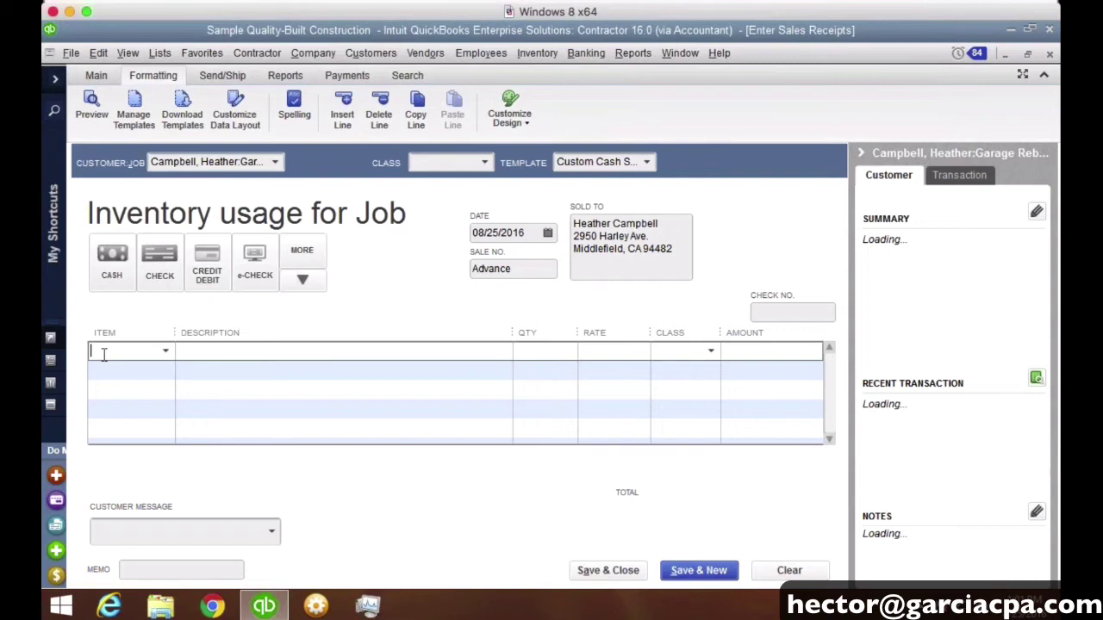
{"action": "type", "text": "WIRE"}
{"action": "left_click", "coordinate": [110, 453]}
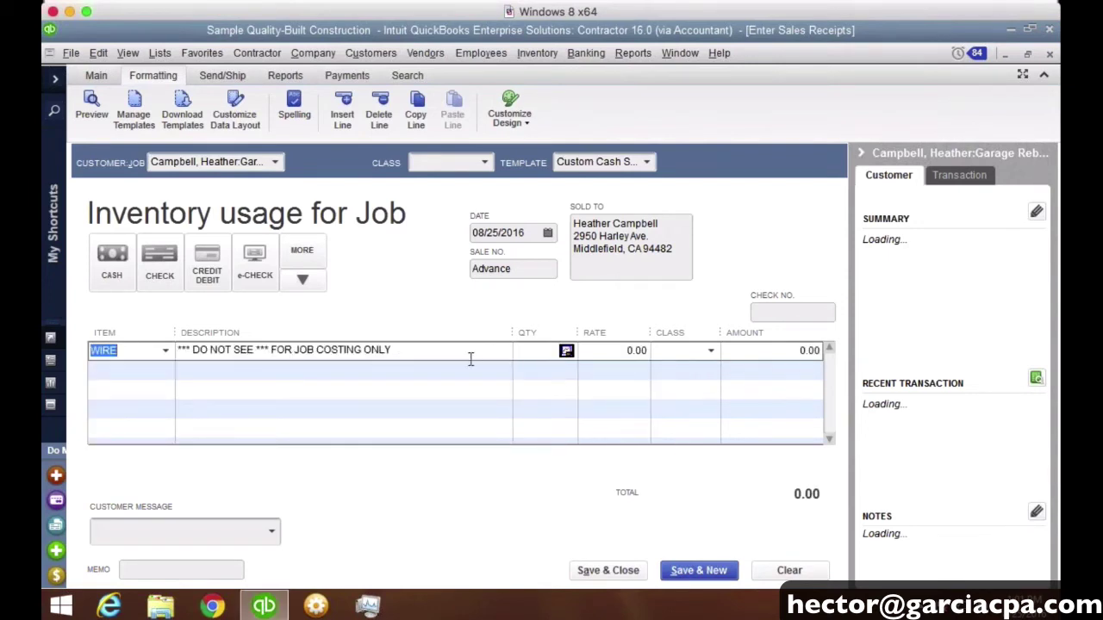
- Correct the WIRE line's description to read "*** DO NOT SELL *** FOR JOB COSTING ONLY"
{"action": "left_click", "coordinate": [169, 351]}
{"action": "left_click_drag", "start_coordinate": [169, 351], "coordinate": [393, 369]}
{"action": "left_click", "coordinate": [278, 365]}
{"action": "left_click_drag", "start_coordinate": [178, 350], "coordinate": [254, 352]}
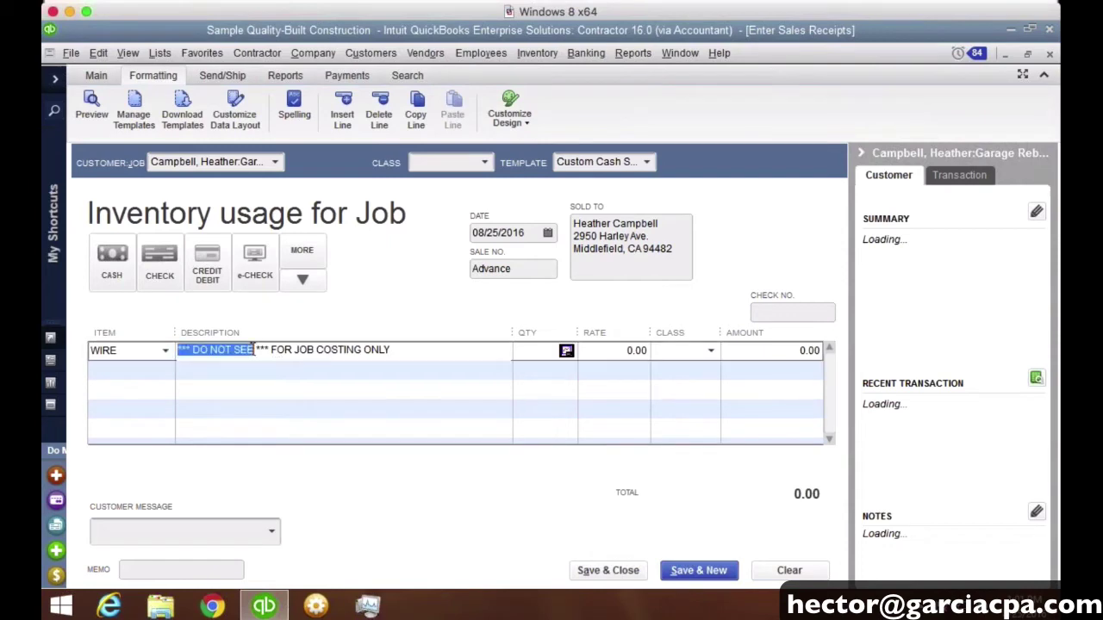
{"action": "left_click", "coordinate": [254, 361]}
{"action": "key", "text": "BackSpace"}
{"action": "type", "text": "LL"}
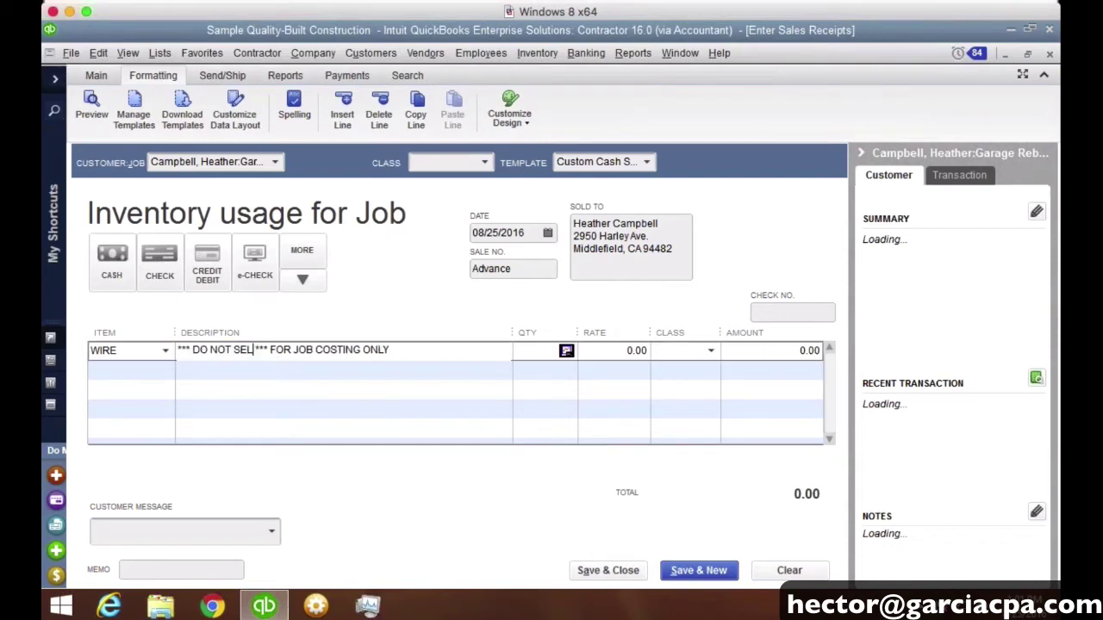
{"action": "left_click", "coordinate": [259, 368]}
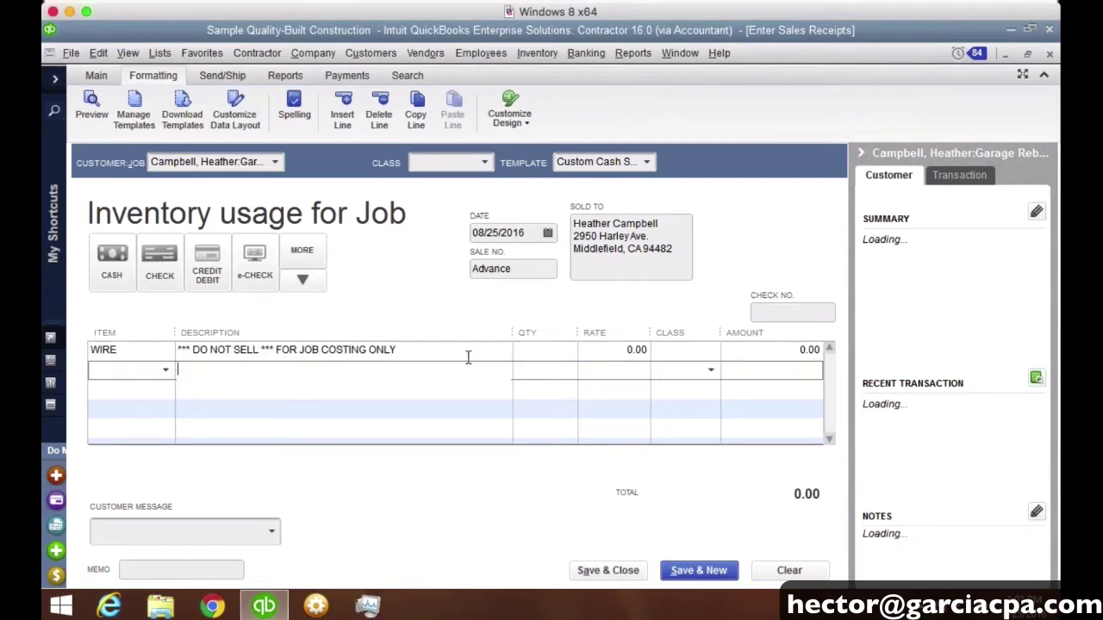
- Set the WIRE line's quantity to 2,000, leaving its rate at 0.00
{"action": "left_click", "coordinate": [547, 348]}
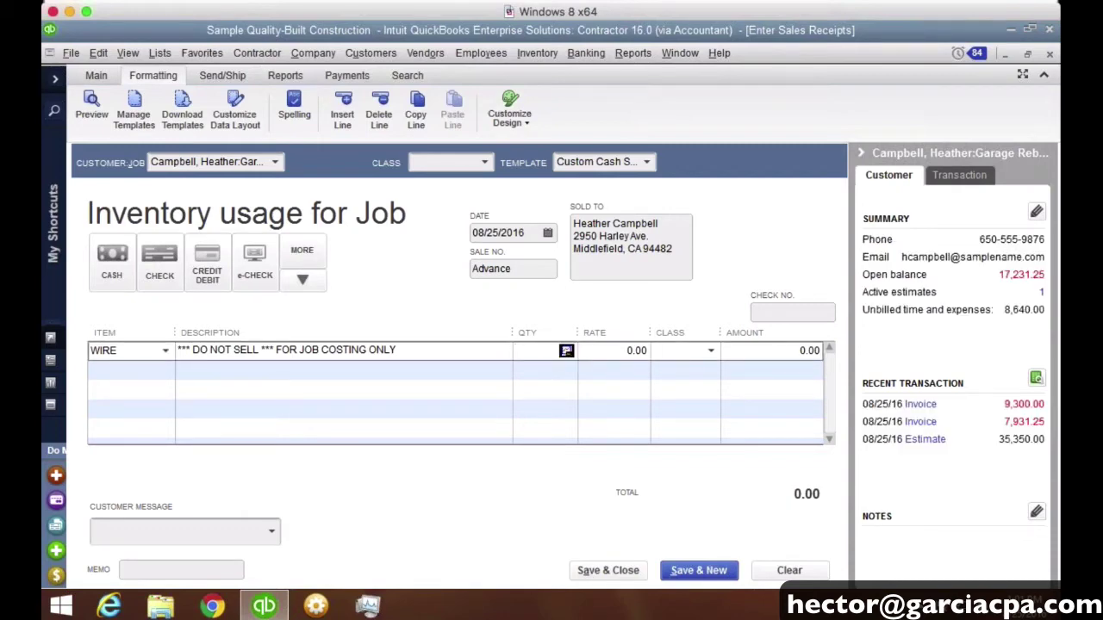
{"action": "type", "text": "2,000"}
{"action": "left_click", "coordinate": [540, 386]}
{"action": "left_click", "coordinate": [638, 349]}
- Check the print preview of the inventory usage form up close, and save and close the receipt
{"action": "left_click", "coordinate": [92, 105]}
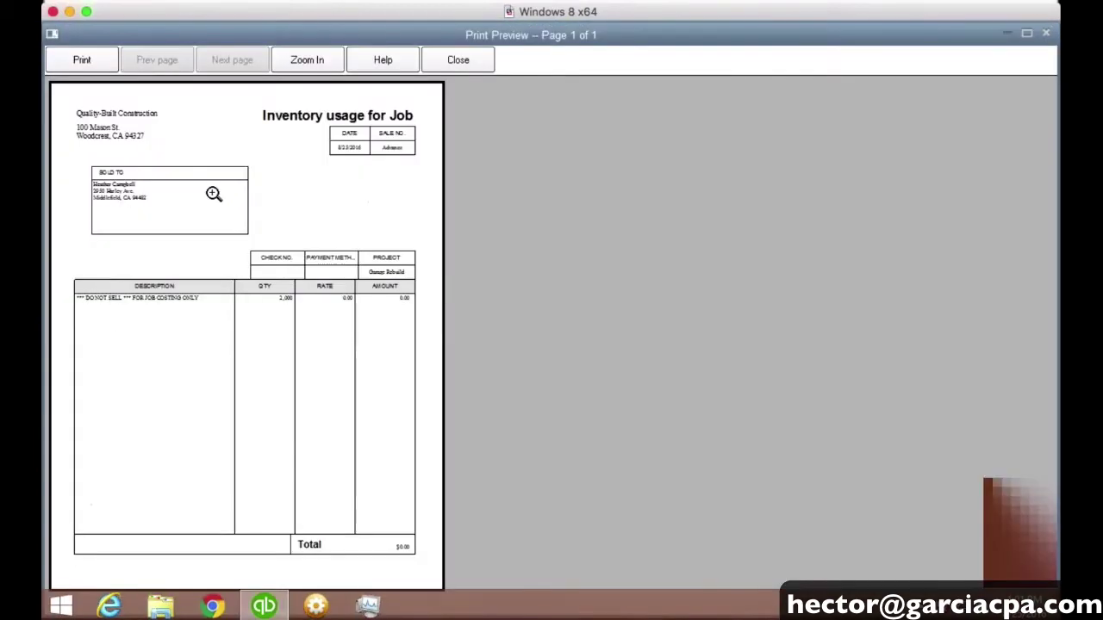
{"action": "left_click", "coordinate": [339, 312]}
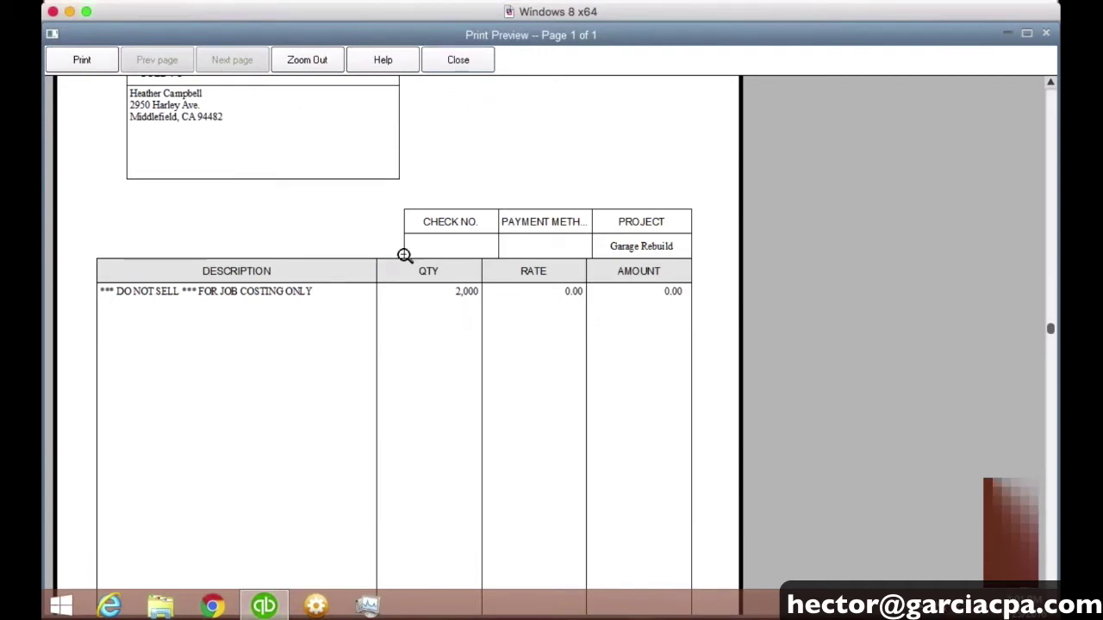
{"action": "scroll", "coordinate": [448, 235], "scroll_direction": "up", "scroll_amount": 3}
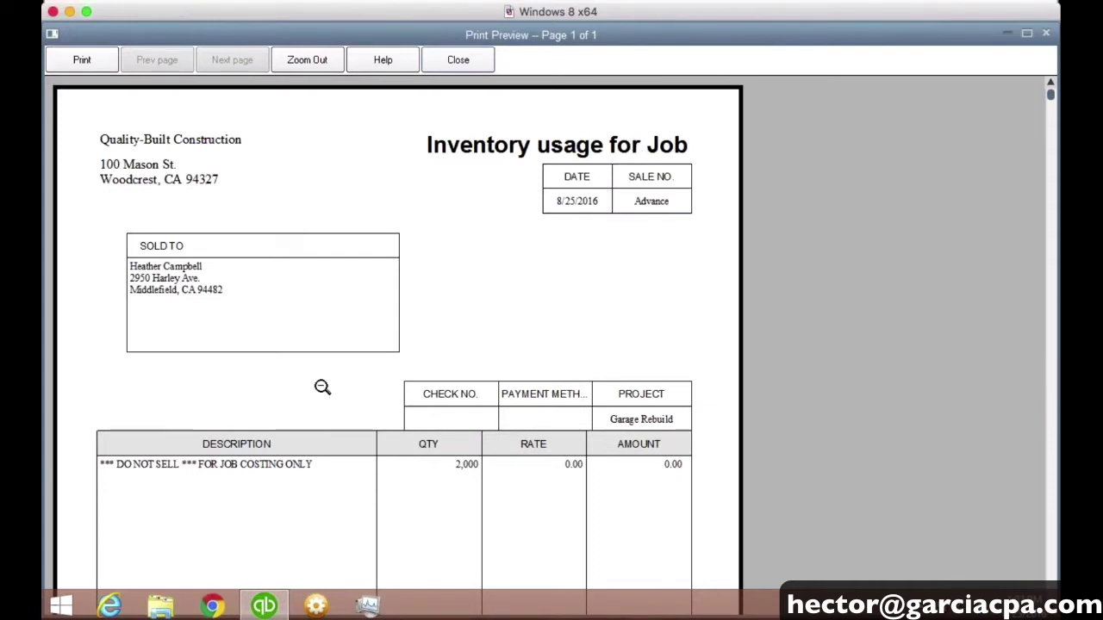
{"action": "left_click", "coordinate": [458, 60]}
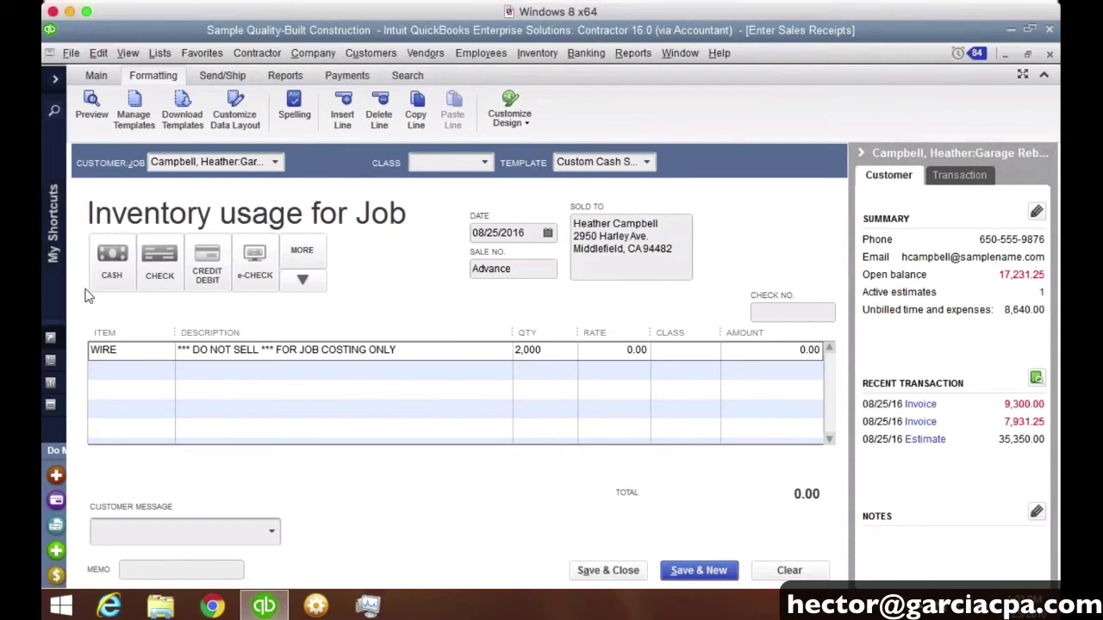
{"action": "left_click", "coordinate": [607, 571]}
{"action": "left_click", "coordinate": [514, 318]}
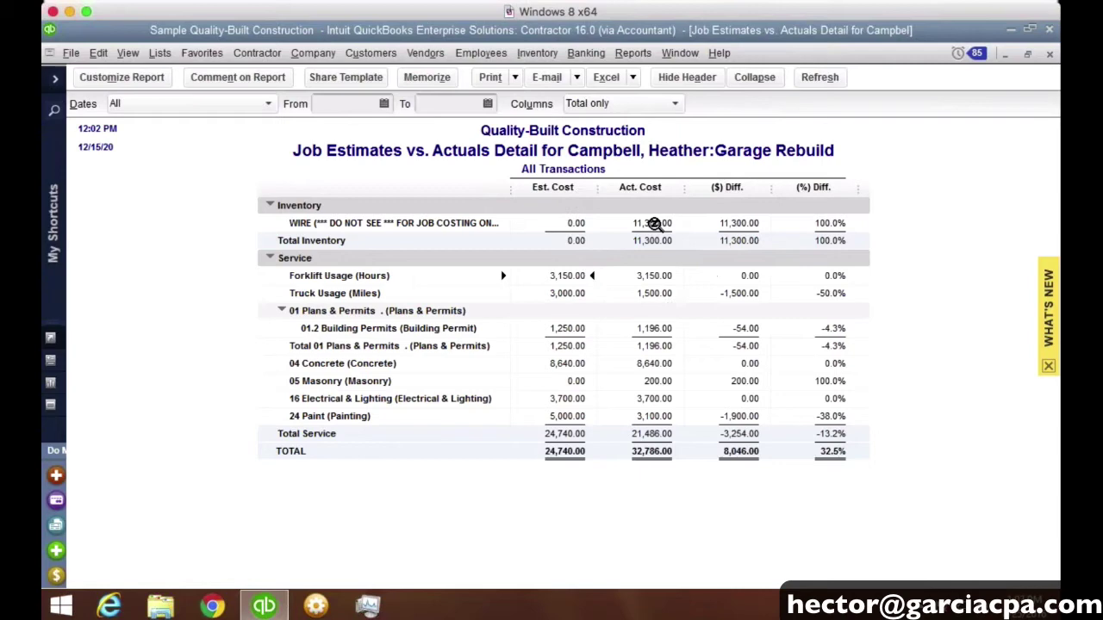
- Reopen the receipt behind the report's WIRE actual cost, set its quantity to 400 as .40*1000, and save and record the change
{"action": "double_click", "coordinate": [655, 223]}
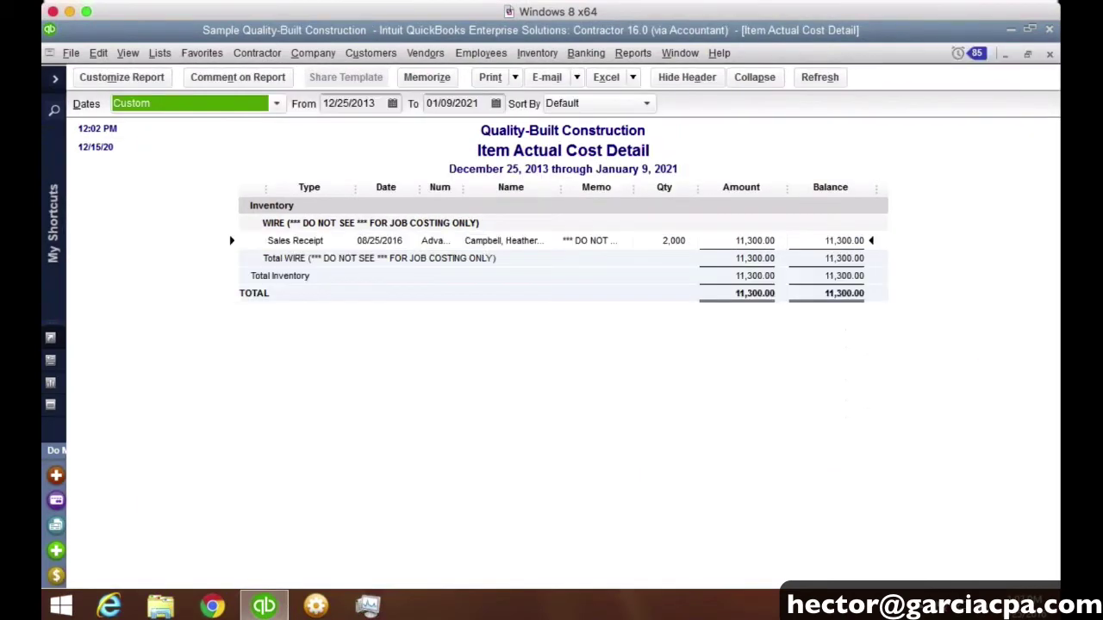
{"action": "double_click", "coordinate": [558, 241]}
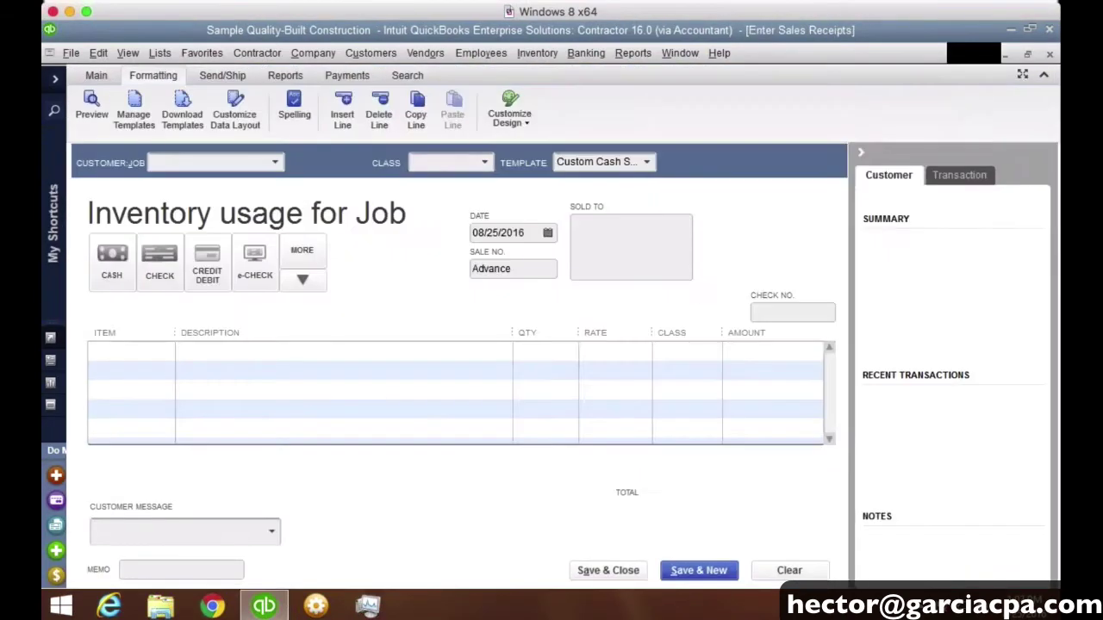
{"action": "left_click", "coordinate": [558, 350]}
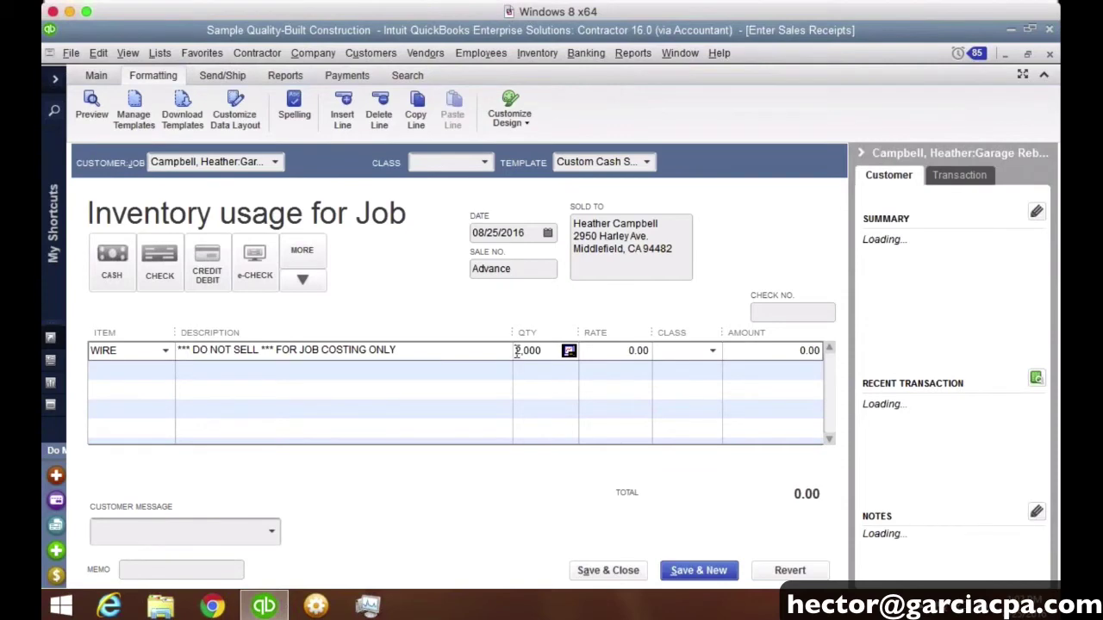
{"action": "left_click", "coordinate": [556, 351]}
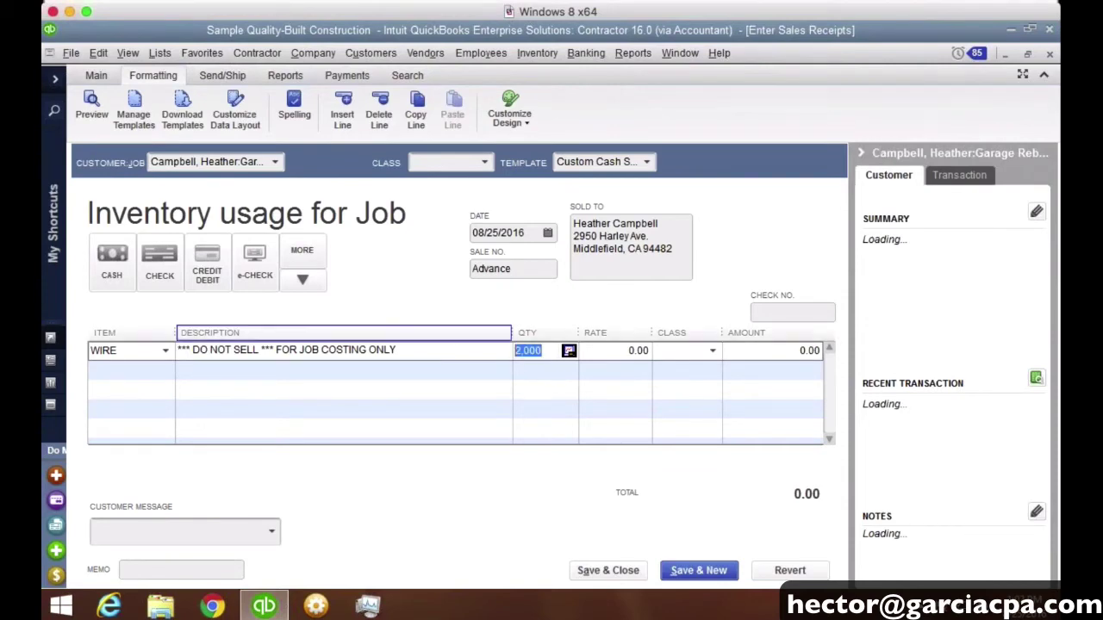
{"action": "type", "text": "40"}
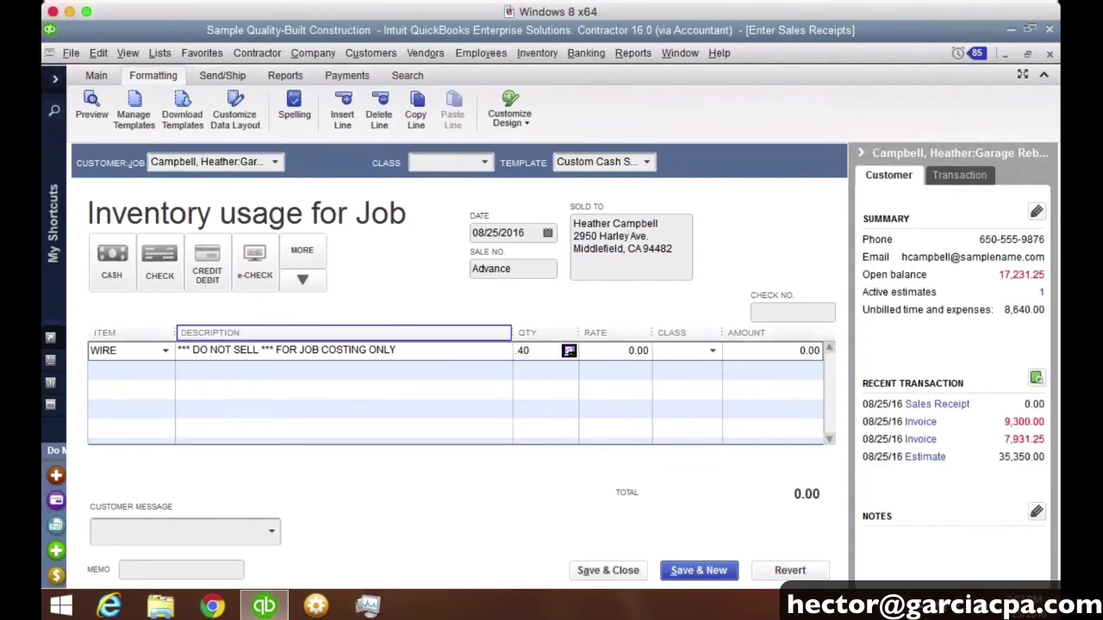
{"action": "type", "text": "*1000"}
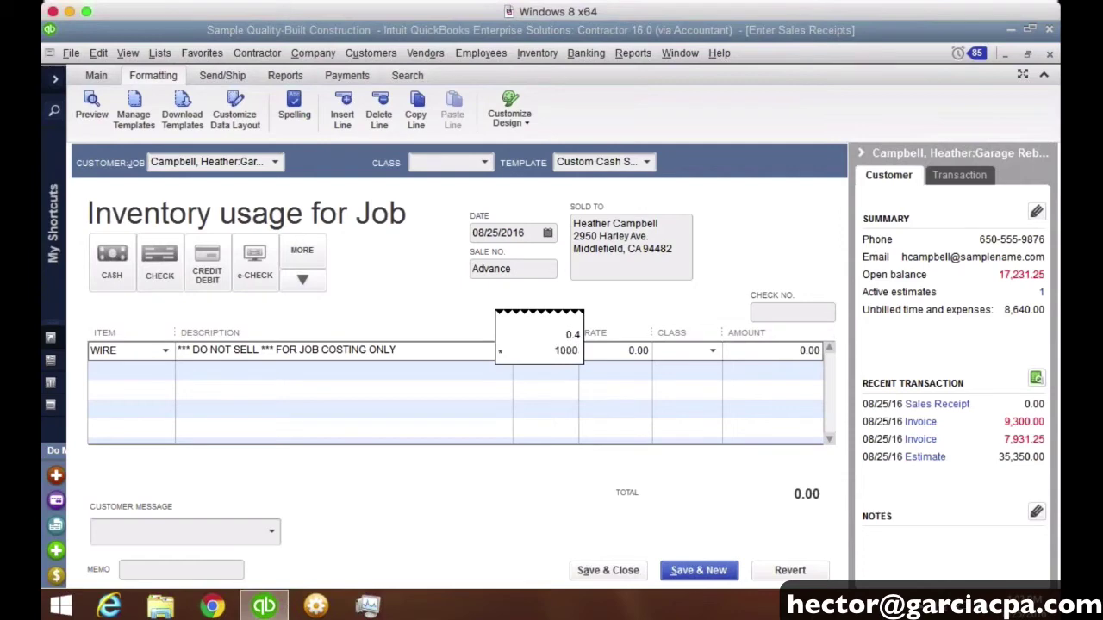
{"action": "key", "text": "Return"}
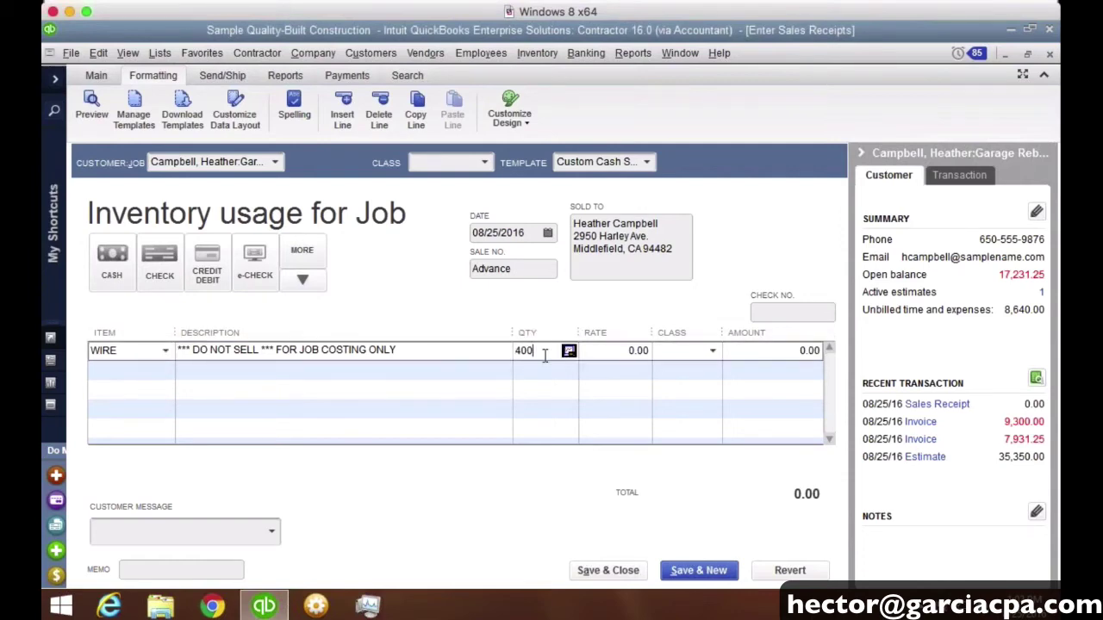
{"action": "left_click", "coordinate": [585, 571]}
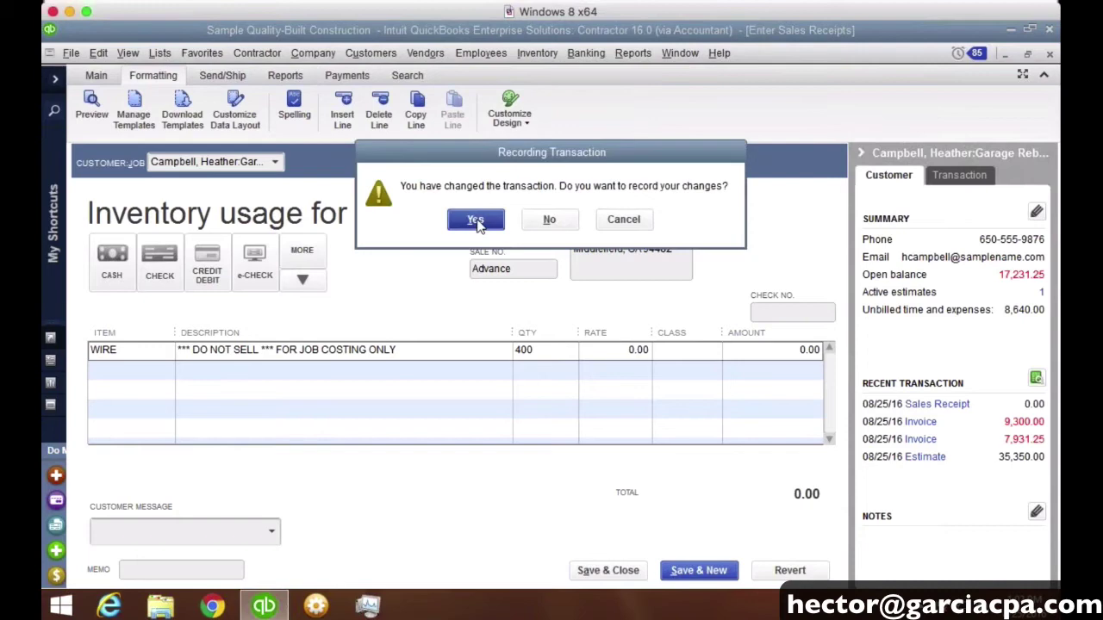
{"action": "left_click", "coordinate": [477, 222]}
{"action": "left_click", "coordinate": [515, 317]}
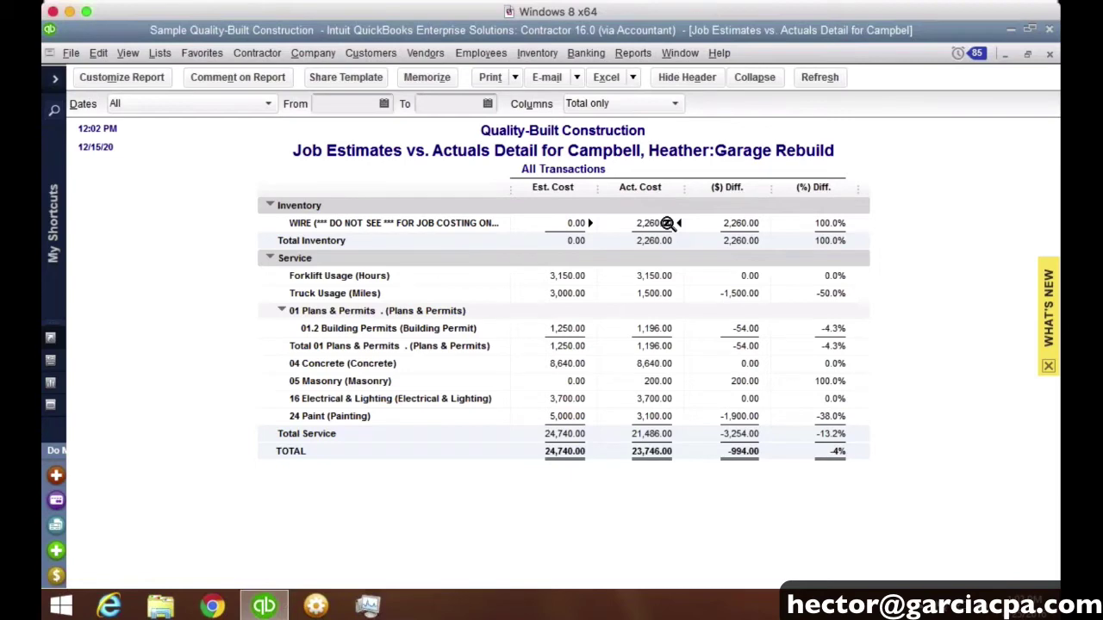
- Create a new Group item named "Job Materials" from the item list
{"action": "left_click", "coordinate": [155, 54]}
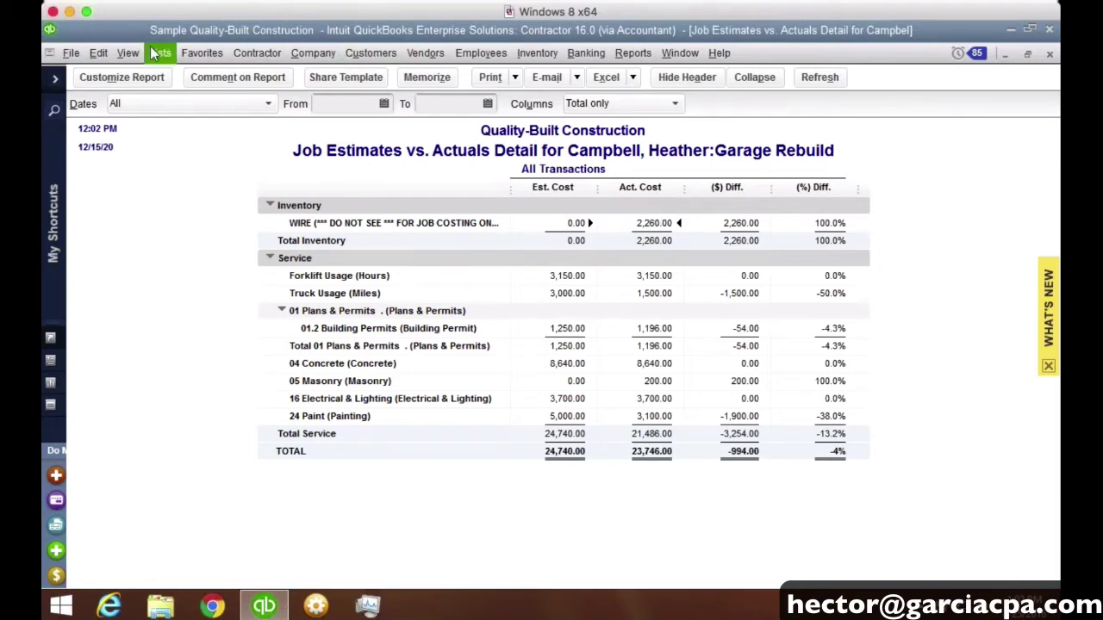
{"action": "left_click", "coordinate": [169, 91]}
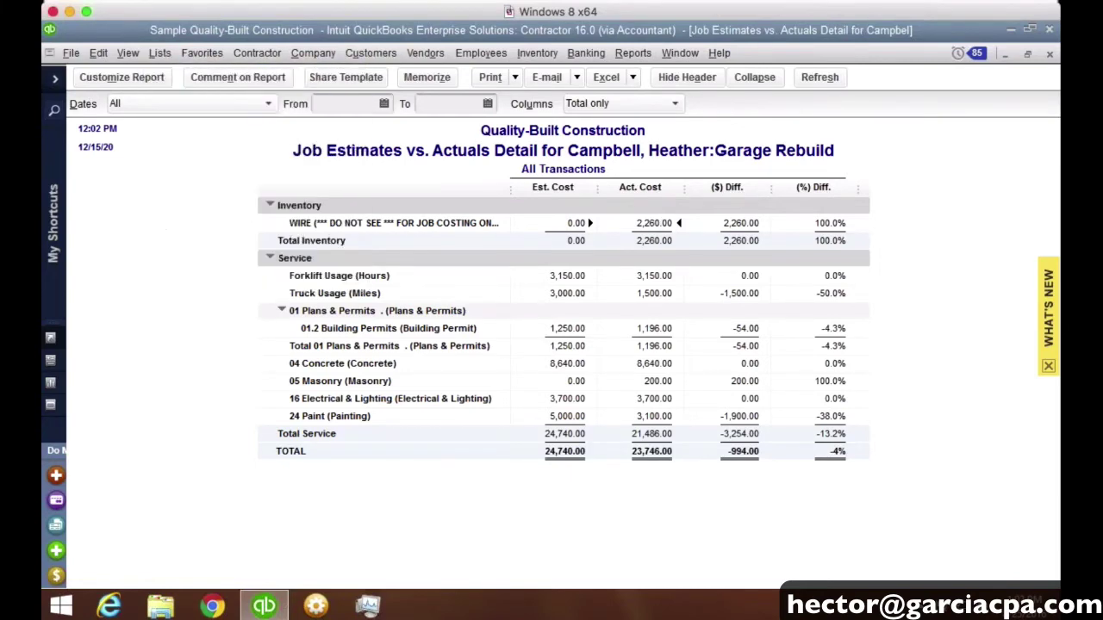
{"action": "left_click", "coordinate": [95, 576]}
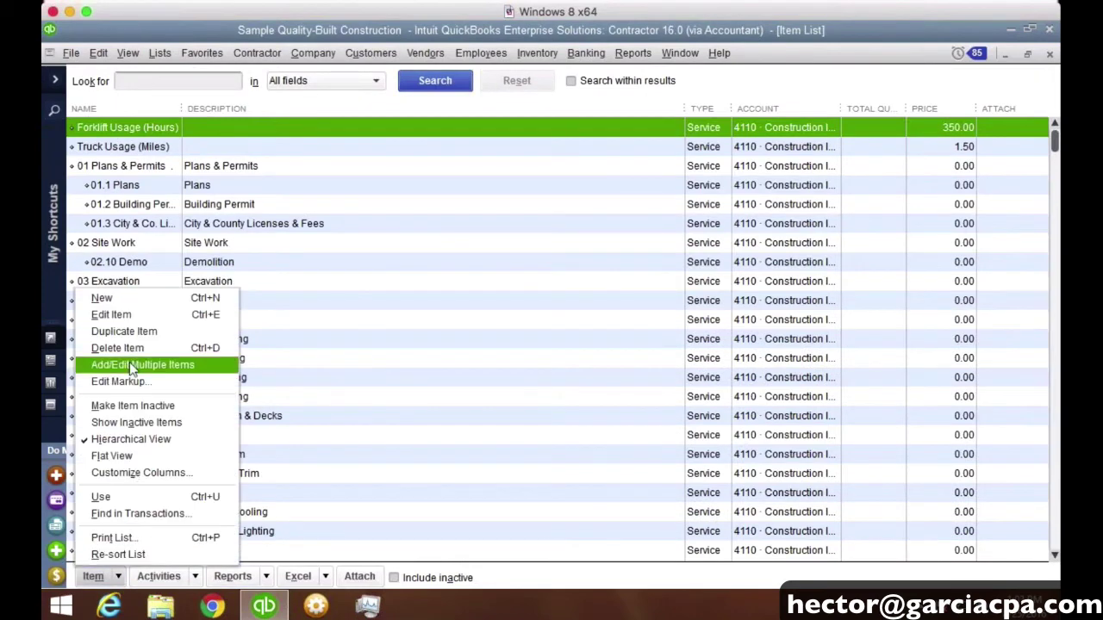
{"action": "left_click", "coordinate": [99, 299]}
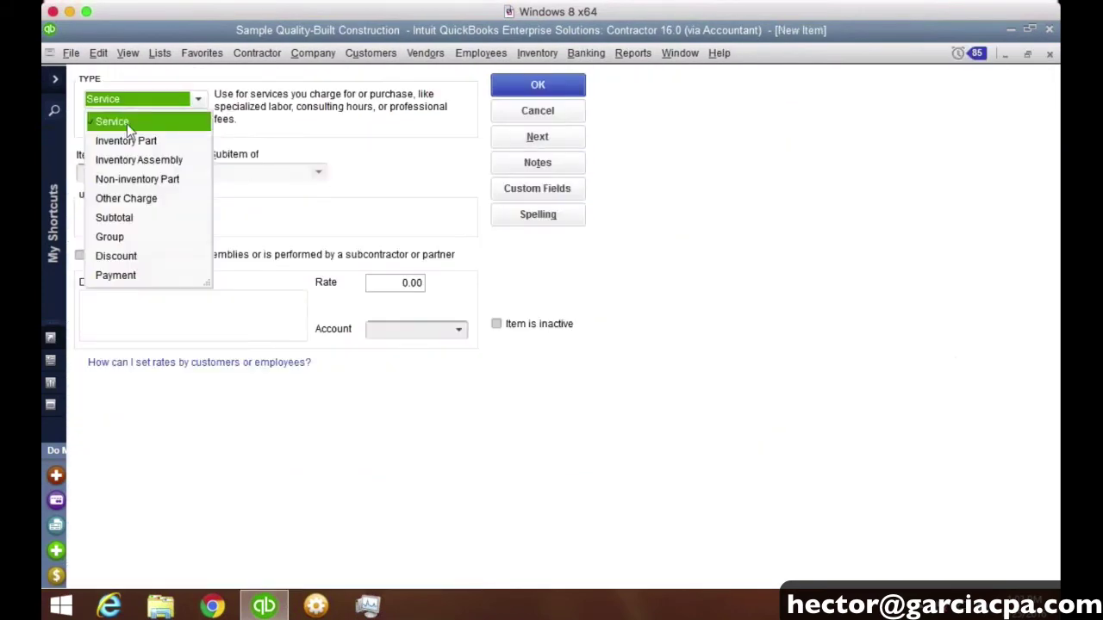
{"action": "left_click", "coordinate": [121, 237]}
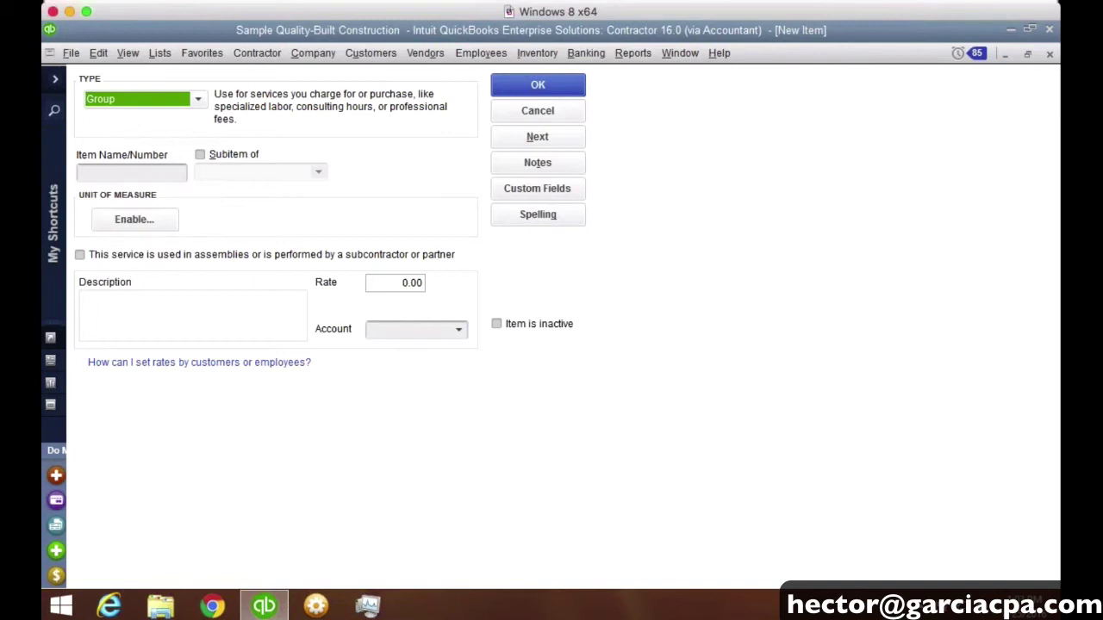
{"action": "left_click", "coordinate": [125, 165]}
{"action": "type", "text": "Job "}
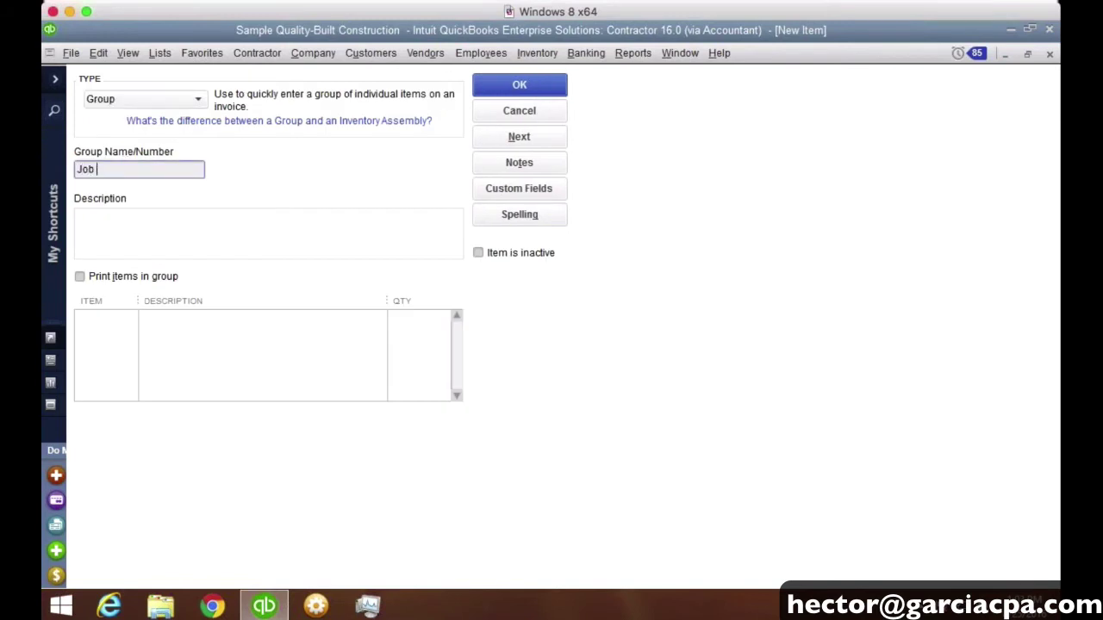
{"action": "type", "text": "Materials"}
- Describe the group as "Total Job Materials", leaving the printing of its individual items off
{"action": "left_click", "coordinate": [80, 277]}
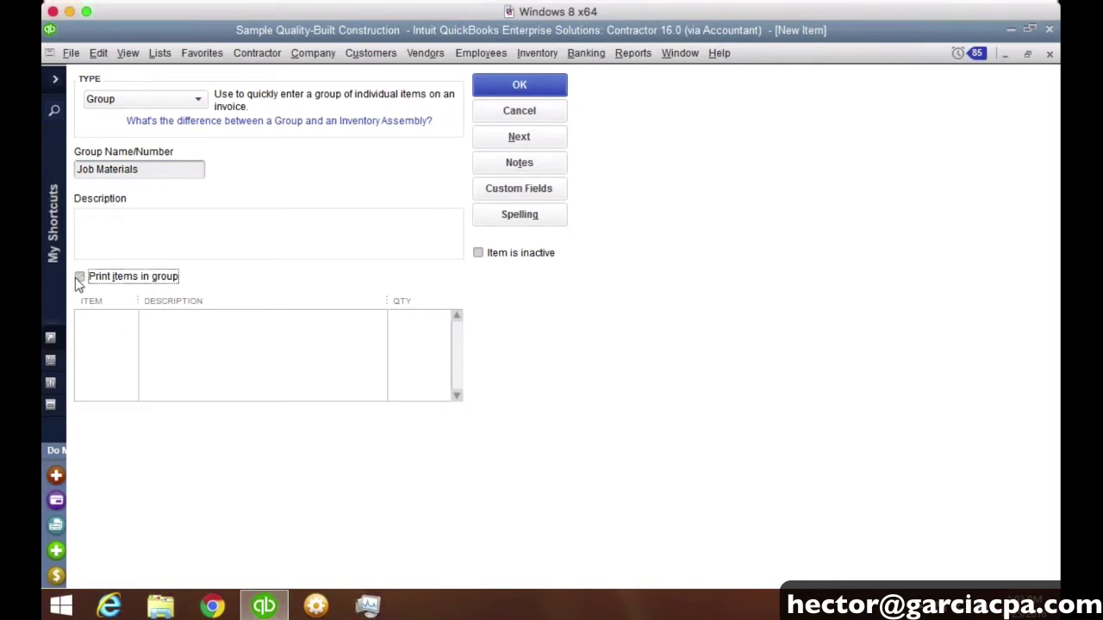
{"action": "left_click", "coordinate": [133, 246]}
{"action": "type", "text": "Total "}
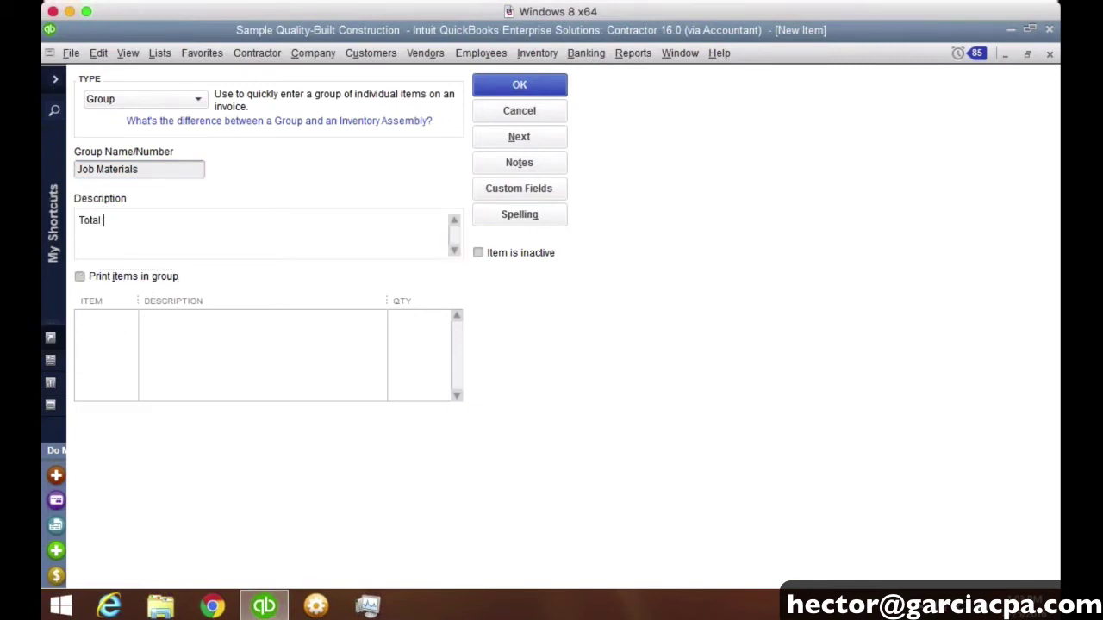
{"action": "type", "text": "Job Materials"}
- Add the WIRE inventory part as the group's first item
{"action": "left_click", "coordinate": [116, 317]}
{"action": "type", "text": "WIP Trans"}
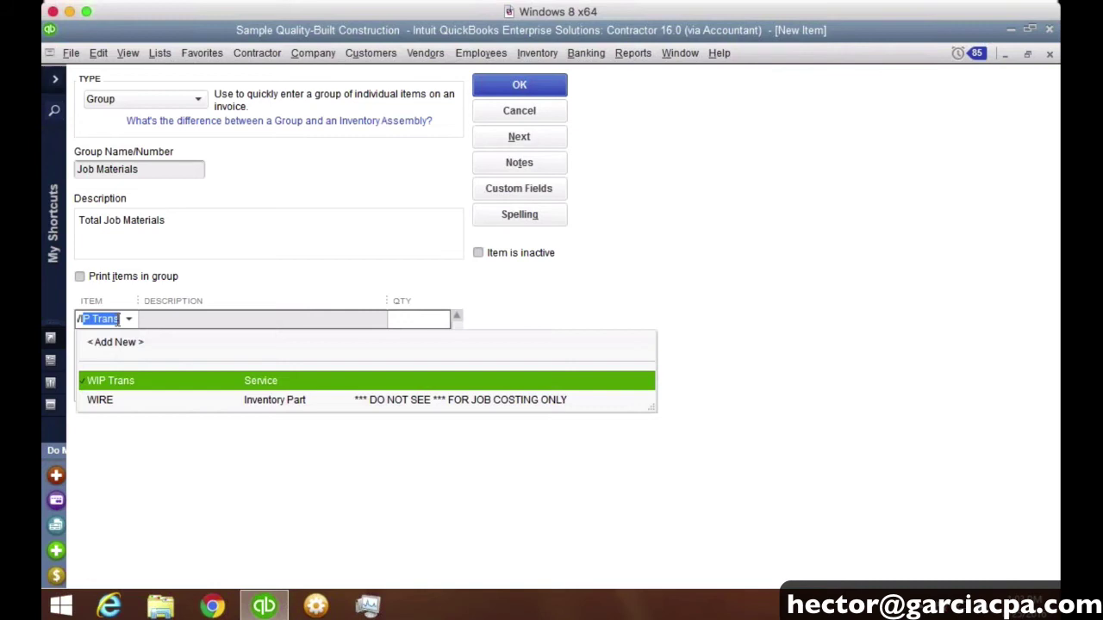
{"action": "left_click", "coordinate": [115, 399]}
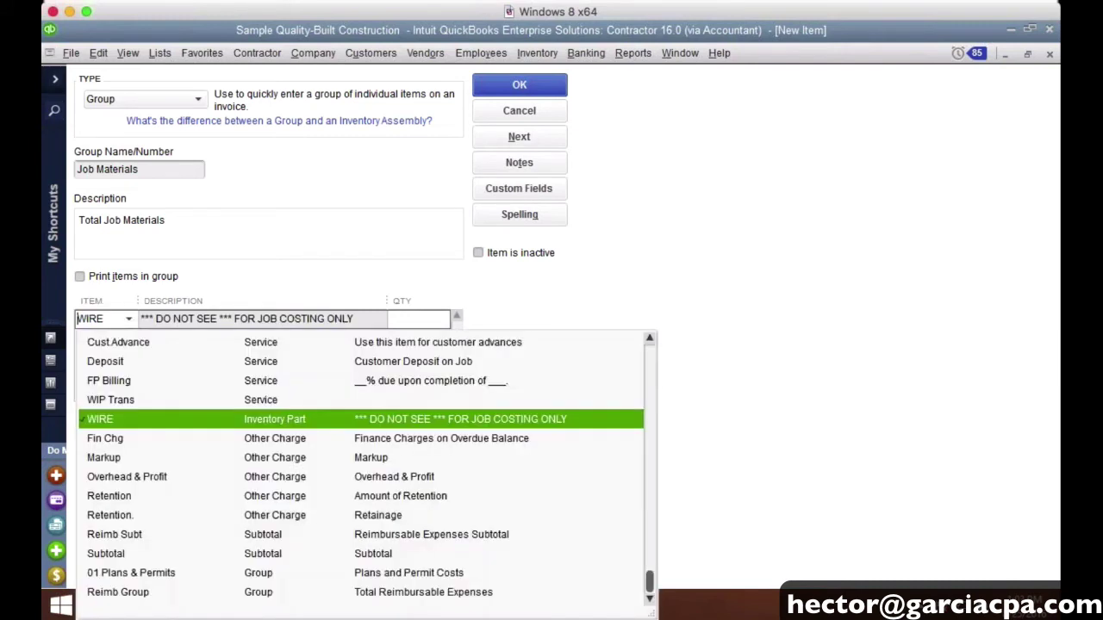
- Add 22 Specialty as the group's second item, save the group and return to the job cost report
{"action": "left_click", "coordinate": [104, 338]}
{"action": "left_click", "coordinate": [128, 338]}
{"action": "scroll", "coordinate": [163, 444], "scroll_direction": "down", "scroll_amount": 20}
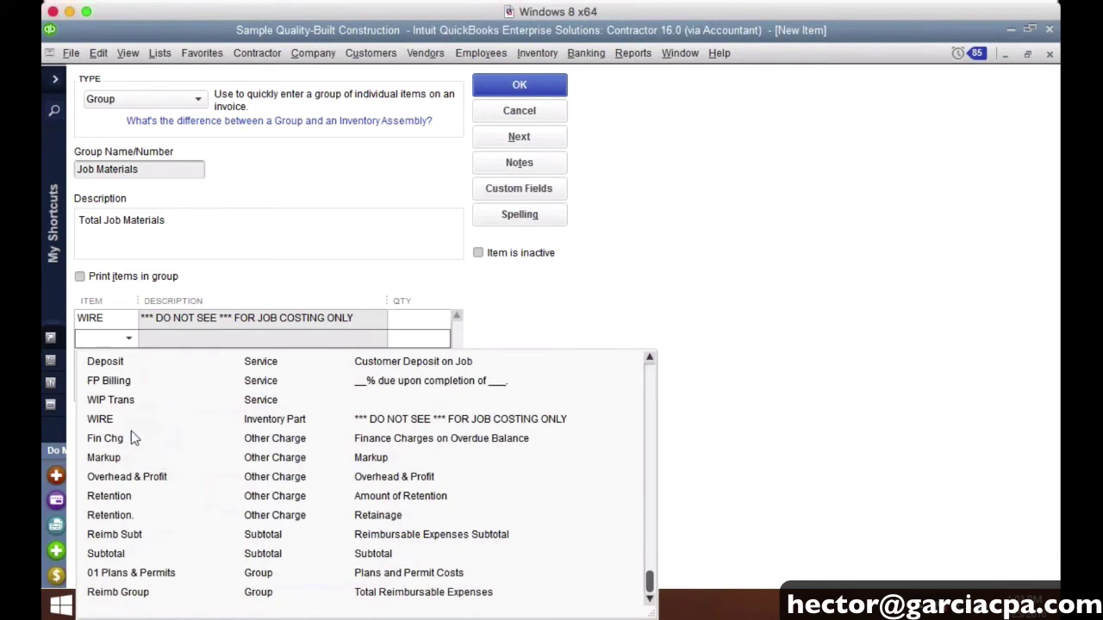
{"action": "scroll", "coordinate": [133, 438], "scroll_direction": "up", "scroll_amount": 2}
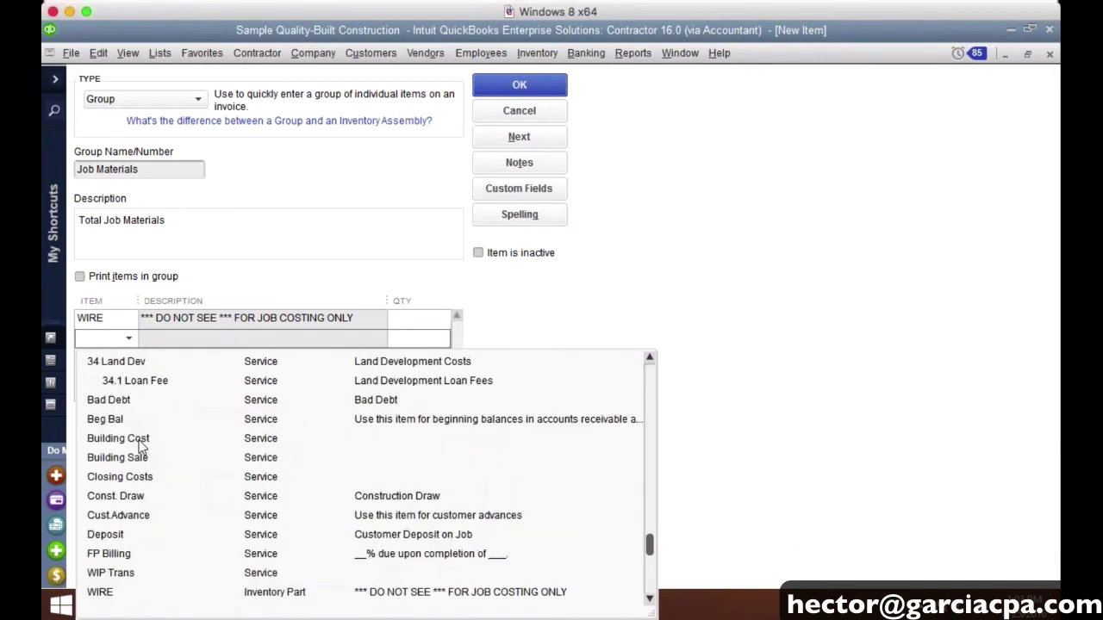
{"action": "scroll", "coordinate": [142, 444], "scroll_direction": "up", "scroll_amount": 3}
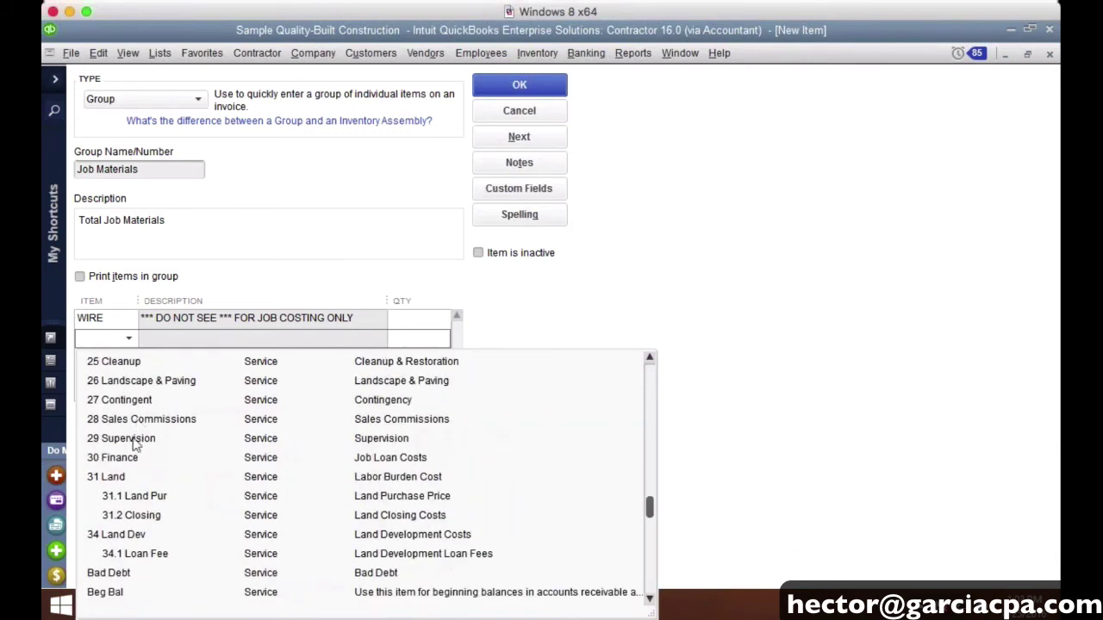
{"action": "scroll", "coordinate": [138, 427], "scroll_direction": "up", "scroll_amount": 1}
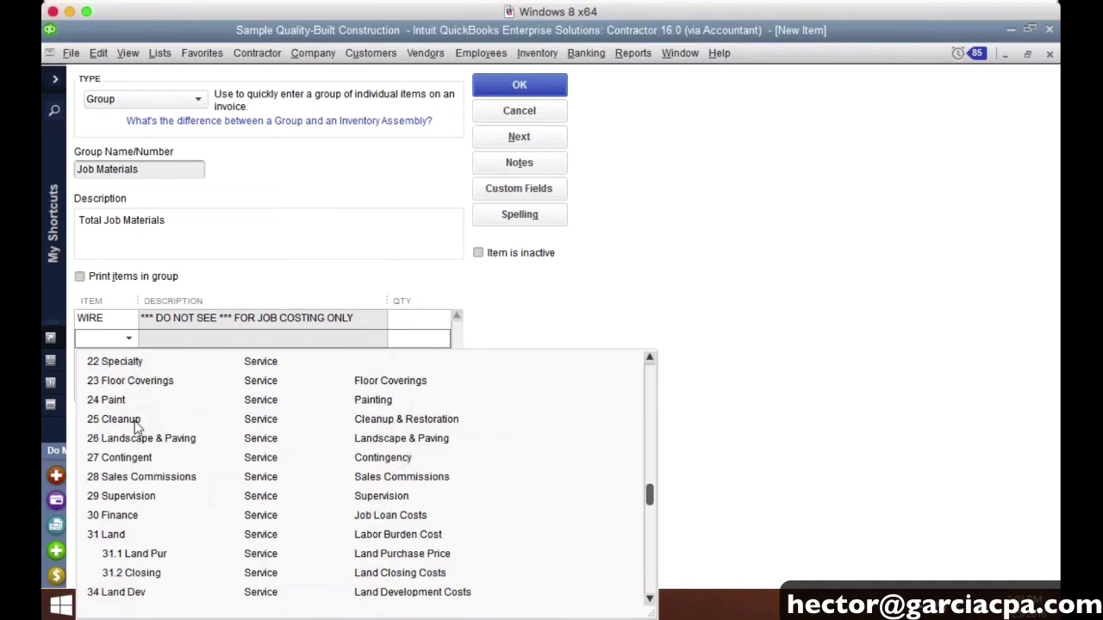
{"action": "left_click", "coordinate": [130, 362]}
{"action": "left_click", "coordinate": [103, 357]}
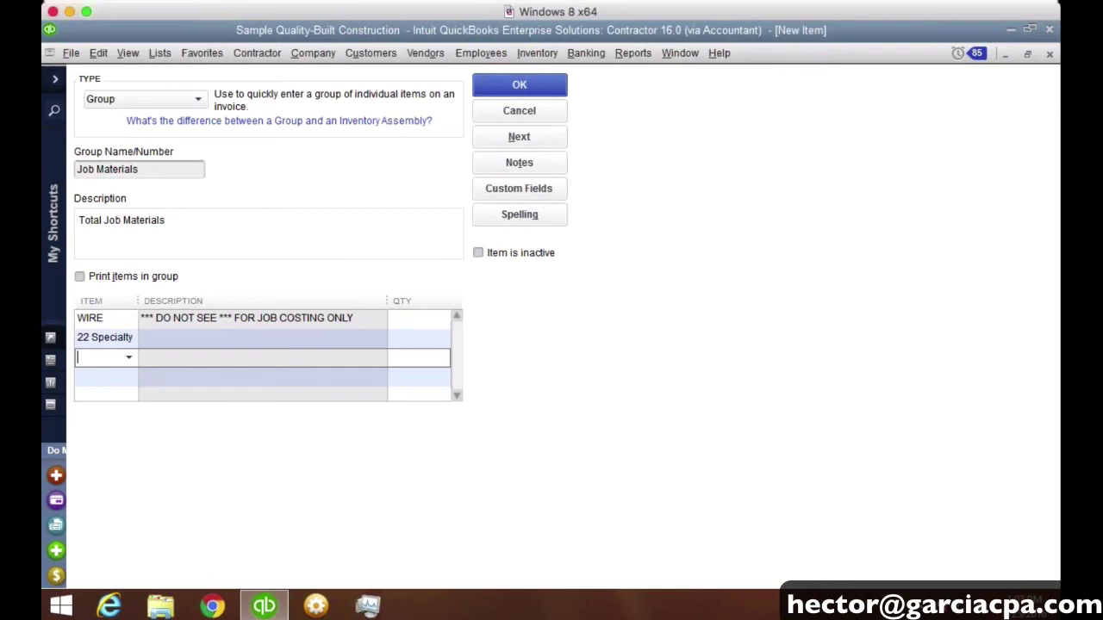
{"action": "left_click", "coordinate": [540, 85]}
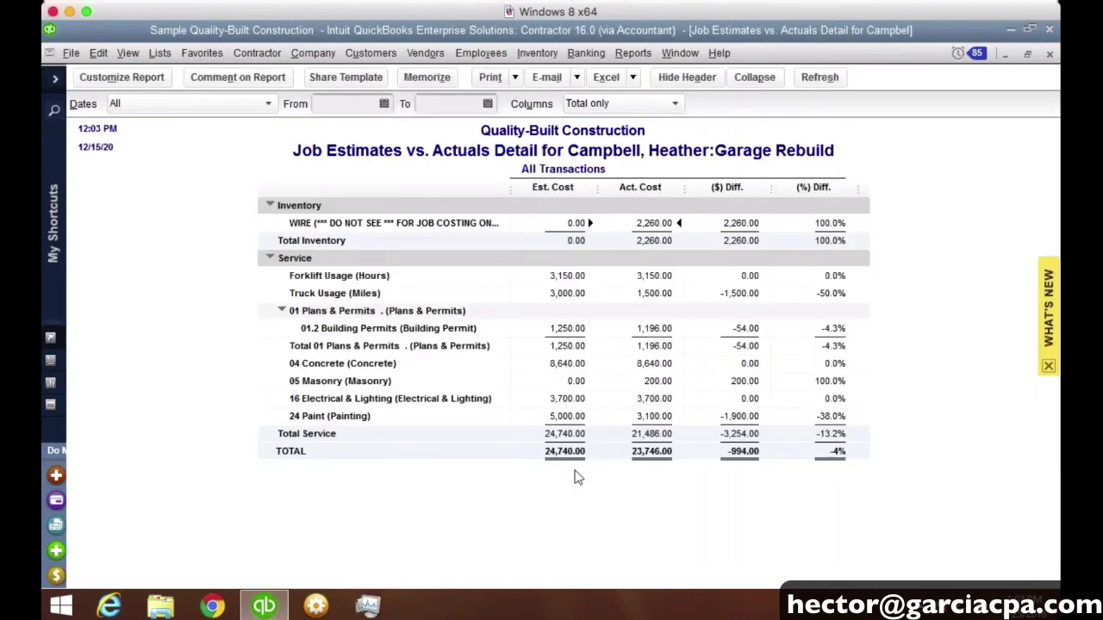
- Open the estimate behind the report's total estimated cost and add the Job Materials group on its first empty line
{"action": "double_click", "coordinate": [567, 451]}
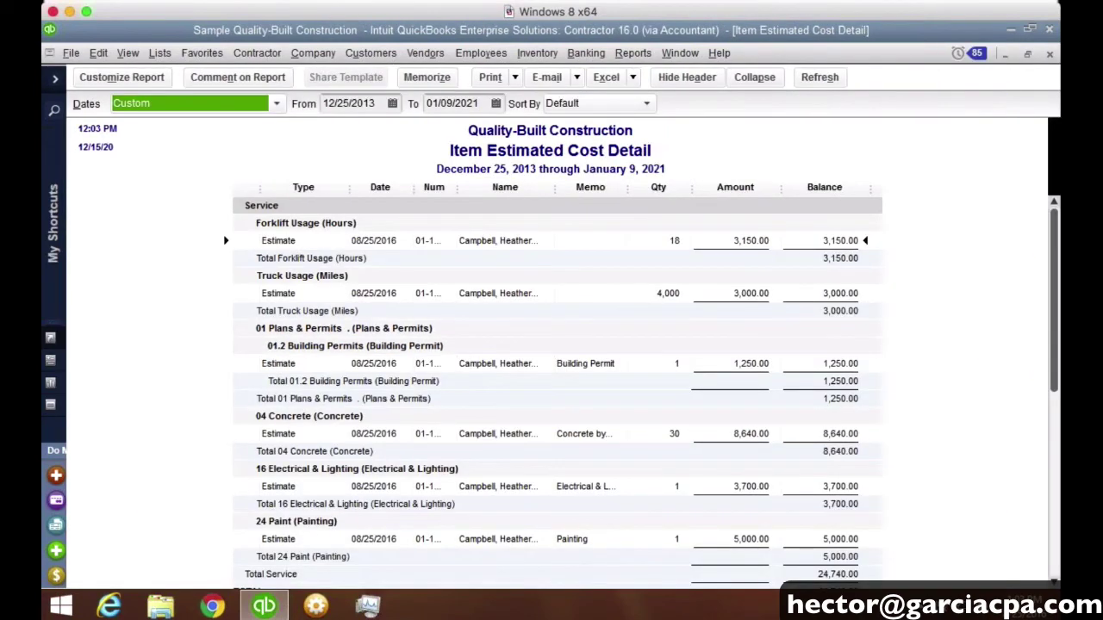
{"action": "double_click", "coordinate": [370, 241]}
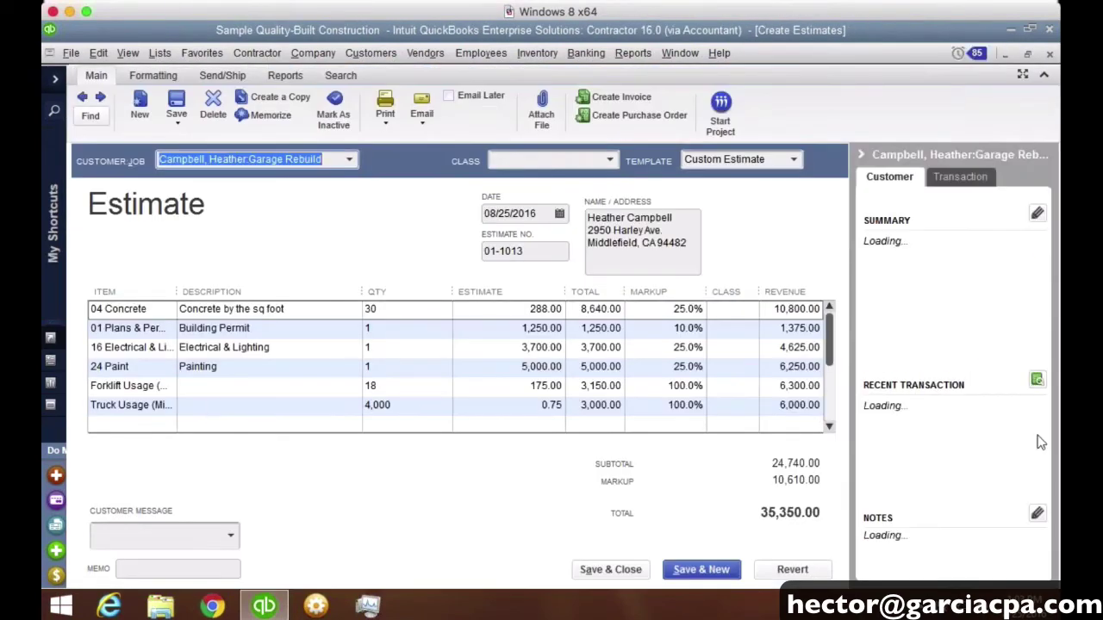
{"action": "left_click", "coordinate": [829, 425]}
{"action": "left_click", "coordinate": [116, 406]}
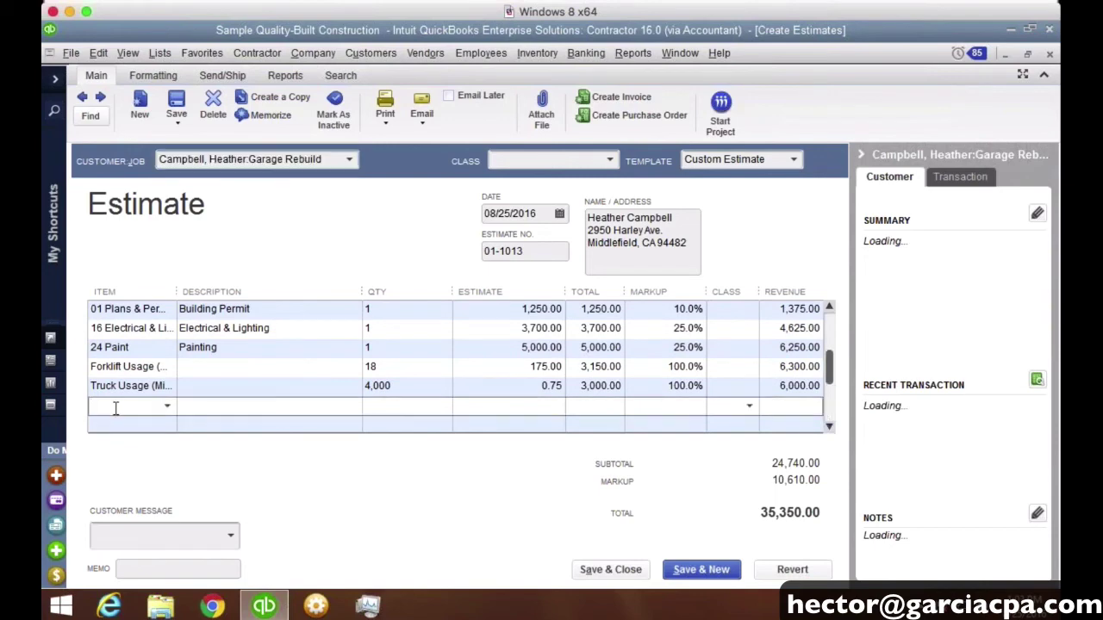
{"action": "type", "text": "Job Materials"}
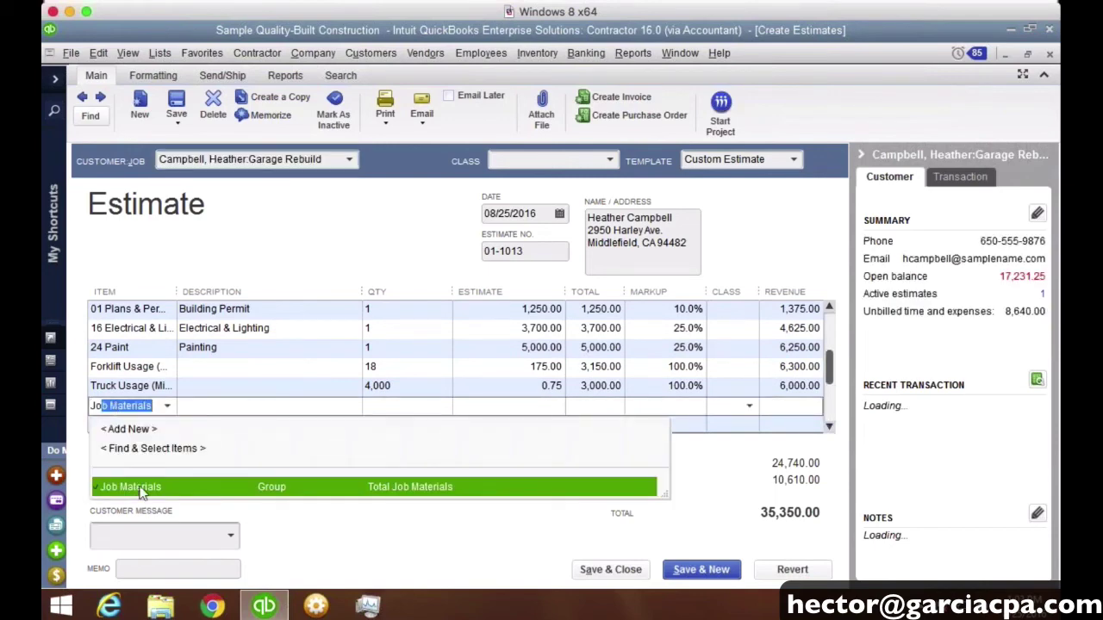
{"action": "left_click", "coordinate": [140, 491]}
- Set the quantity of the estimate's WIRE line to 400
{"action": "left_click", "coordinate": [148, 372]}
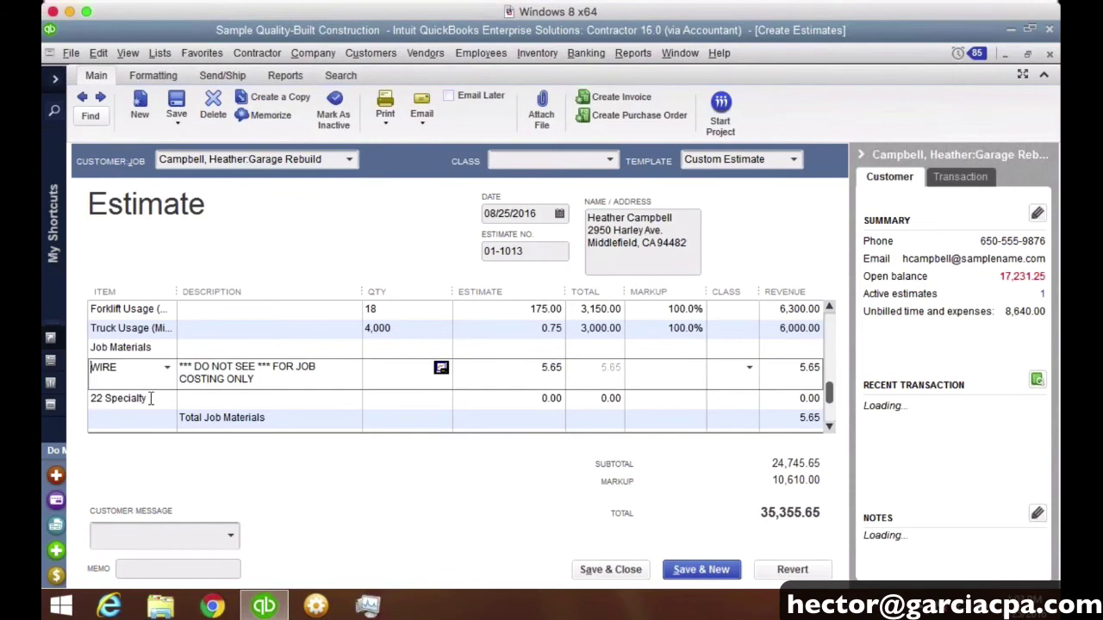
{"action": "left_click", "coordinate": [150, 398]}
{"action": "left_click", "coordinate": [397, 373]}
{"action": "type", "text": "400"}
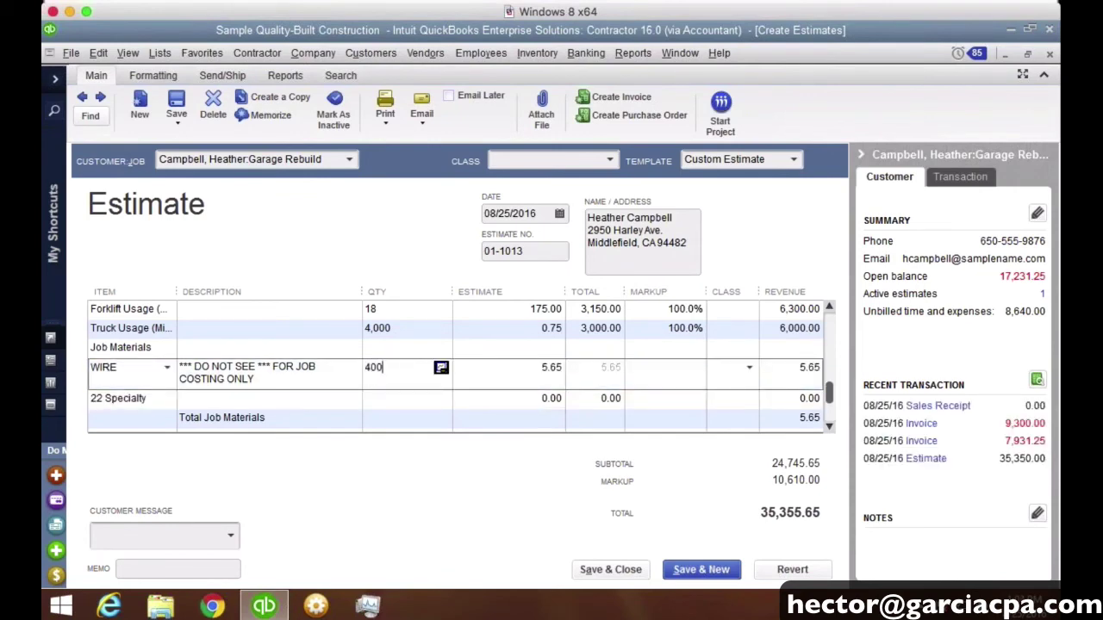
{"action": "left_click", "coordinate": [396, 416]}
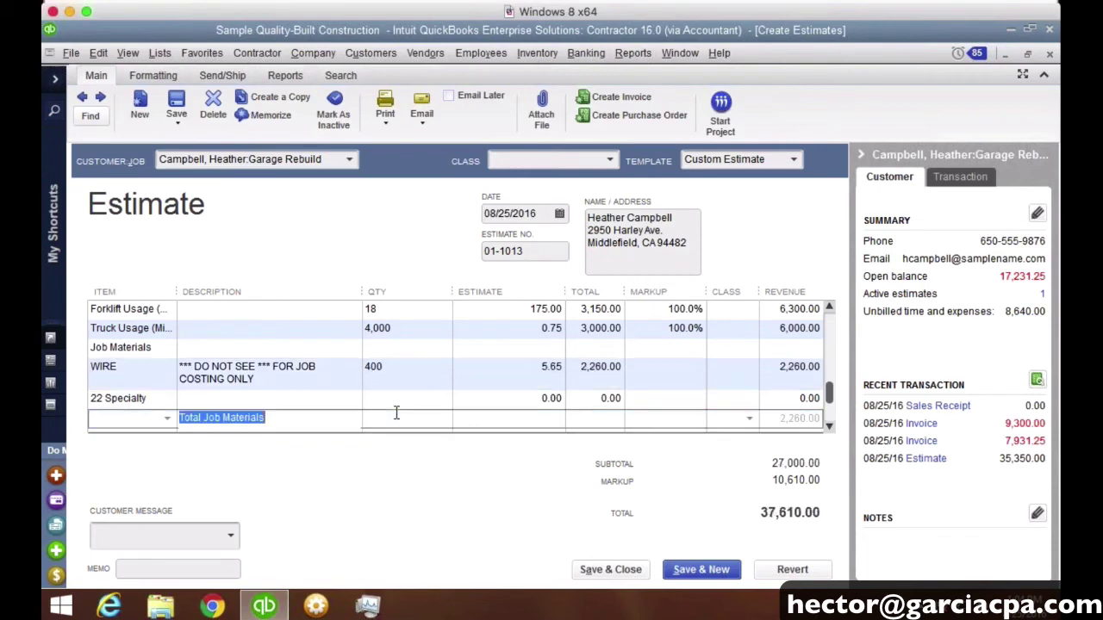
{"action": "left_click", "coordinate": [397, 372]}
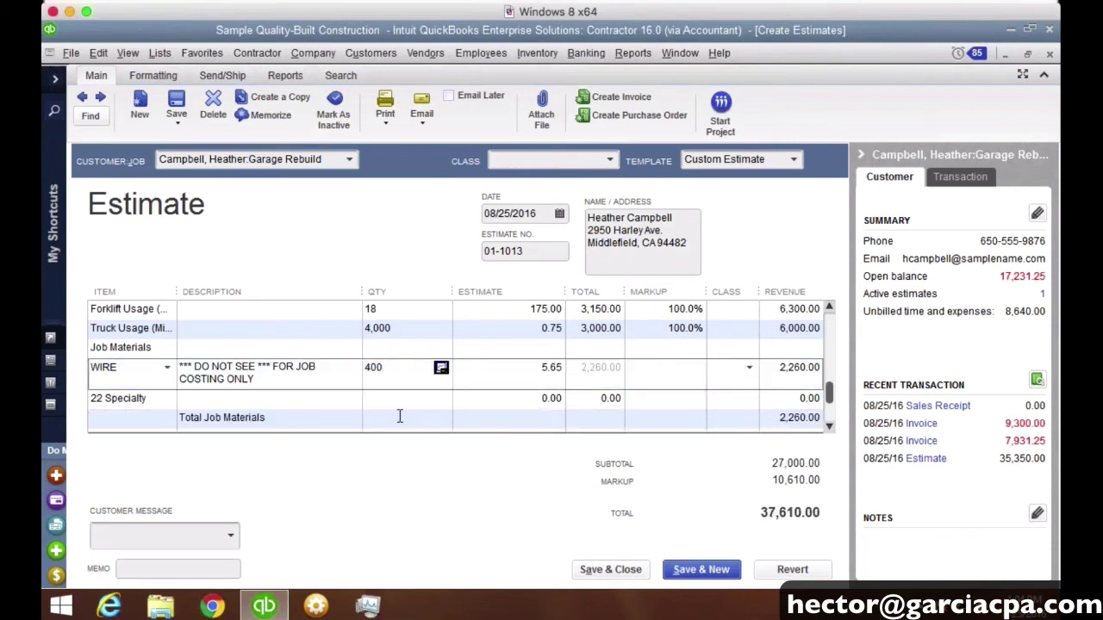
{"action": "left_click", "coordinate": [401, 417]}
- Give the estimate's 22 Specialty line a quantity of 1 and an estimated cost of 1,500
{"action": "left_click", "coordinate": [274, 404]}
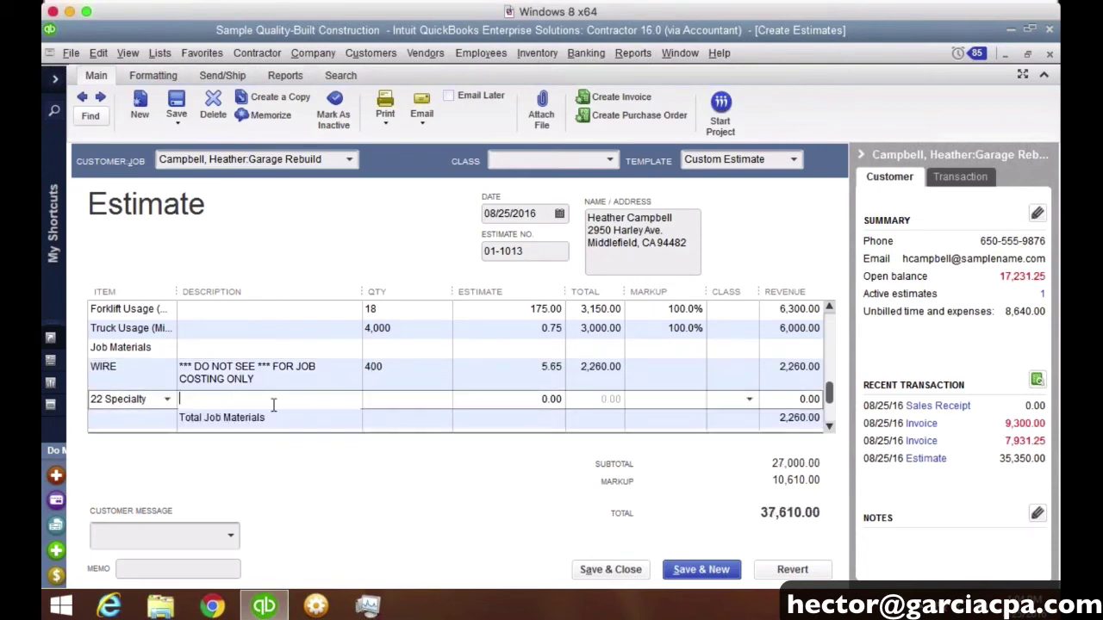
{"action": "left_click", "coordinate": [425, 402]}
{"action": "type", "text": "1"}
{"action": "key", "text": "Tab"}
{"action": "type", "text": "1,5"}
{"action": "type", "text": "00"}
{"action": "key", "text": "Tab"}
{"action": "left_click", "coordinate": [518, 408]}
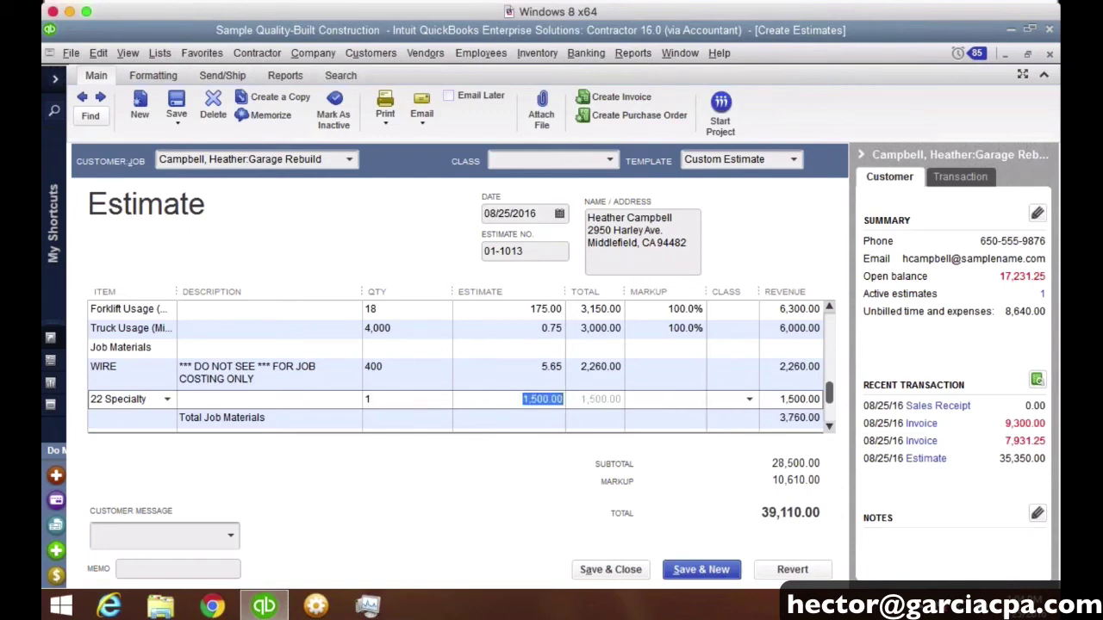
- Apply a -100% markup to both the WIRE and 22 Specialty lines of the estimate
{"action": "left_click", "coordinate": [667, 371]}
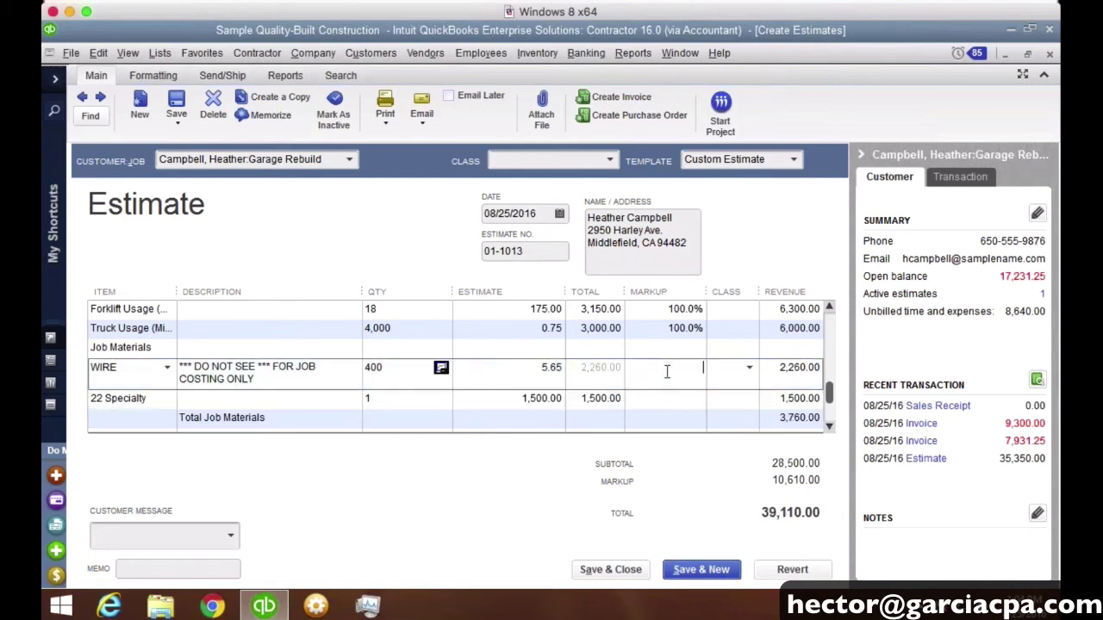
{"action": "type", "text": "-100"}
{"action": "left_click", "coordinate": [683, 405]}
{"action": "left_click", "coordinate": [698, 371]}
{"action": "key", "text": "ctrl+c"}
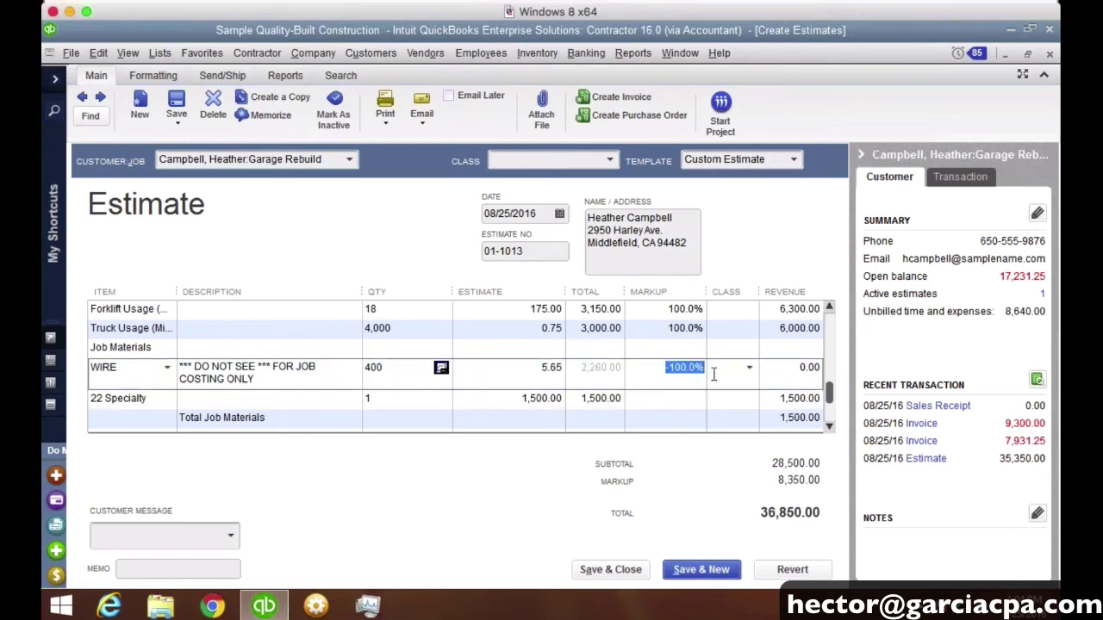
{"action": "left_click", "coordinate": [683, 397]}
{"action": "key", "text": "ctrl+v"}
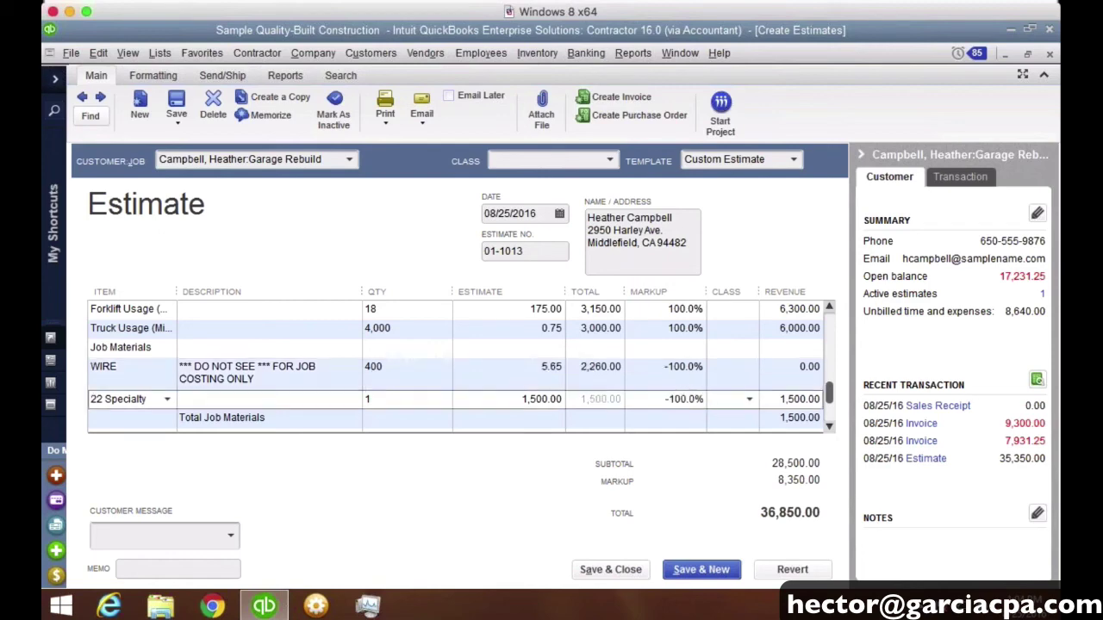
{"action": "left_click", "coordinate": [680, 372]}
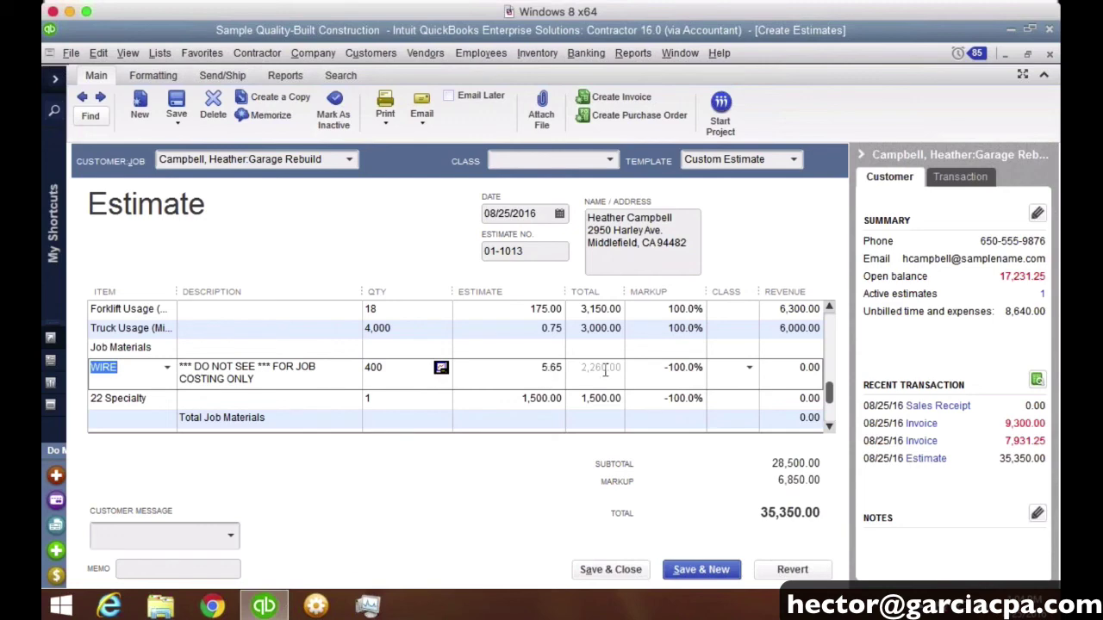
{"action": "left_click", "coordinate": [597, 399]}
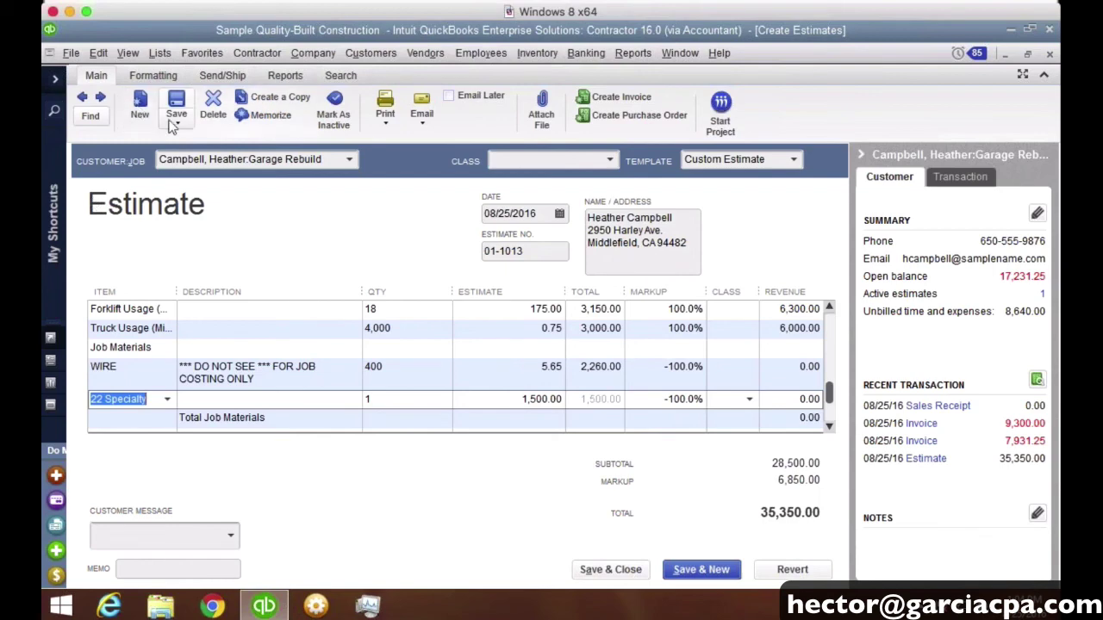
- Check the estimate's description and revenue lines up close in the print preview, and close the preview
{"action": "left_click", "coordinate": [388, 116]}
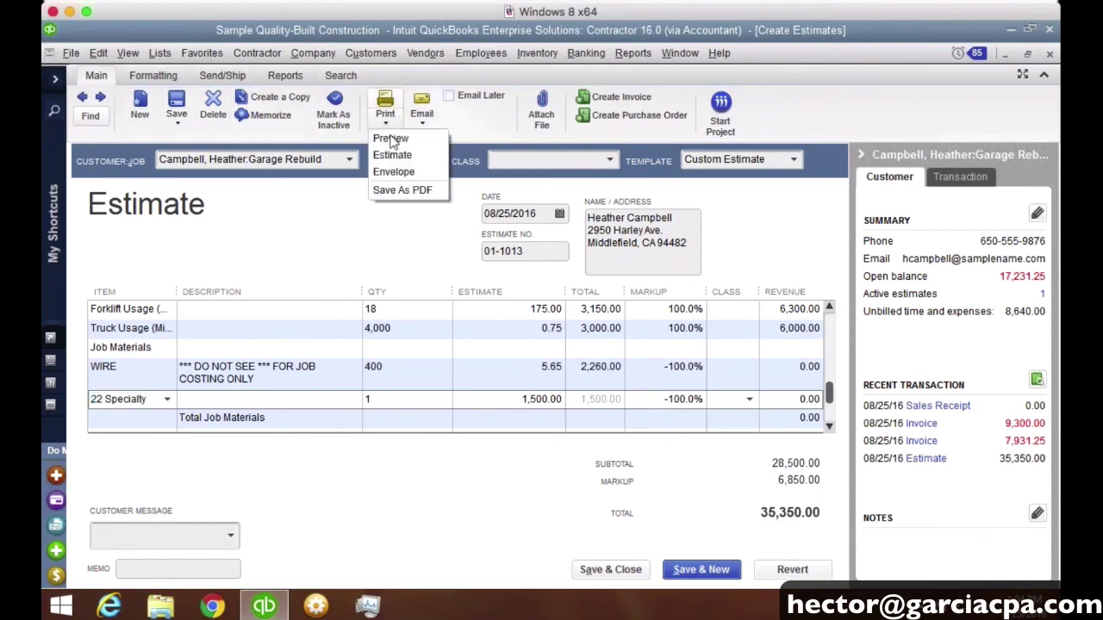
{"action": "left_click", "coordinate": [392, 139]}
{"action": "left_click", "coordinate": [674, 436]}
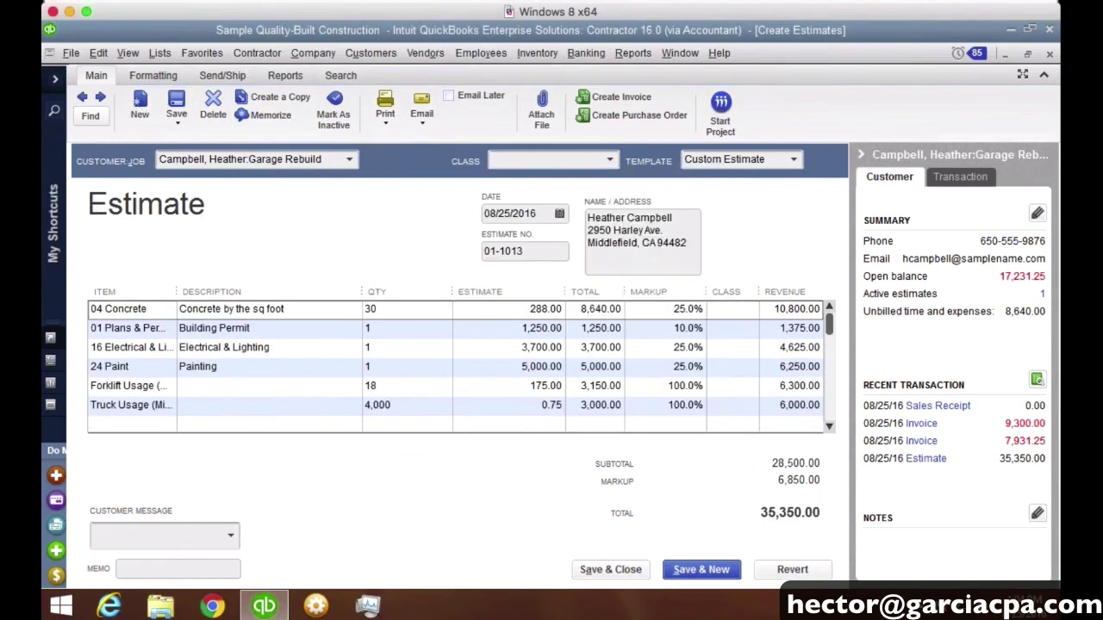
{"action": "left_click", "coordinate": [354, 379]}
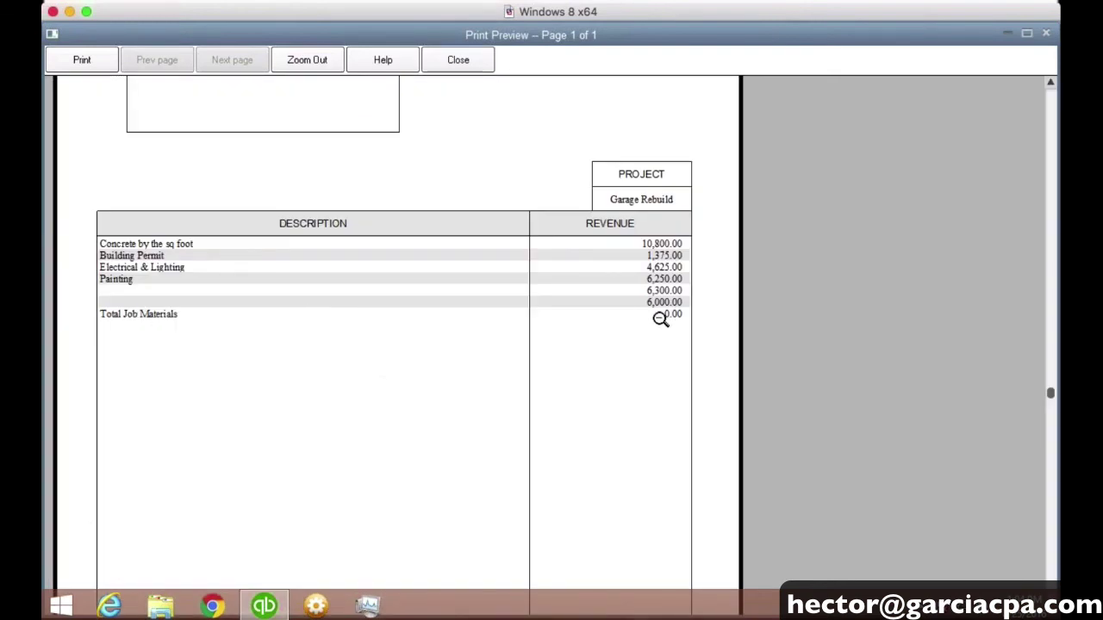
{"action": "left_click", "coordinate": [457, 60]}
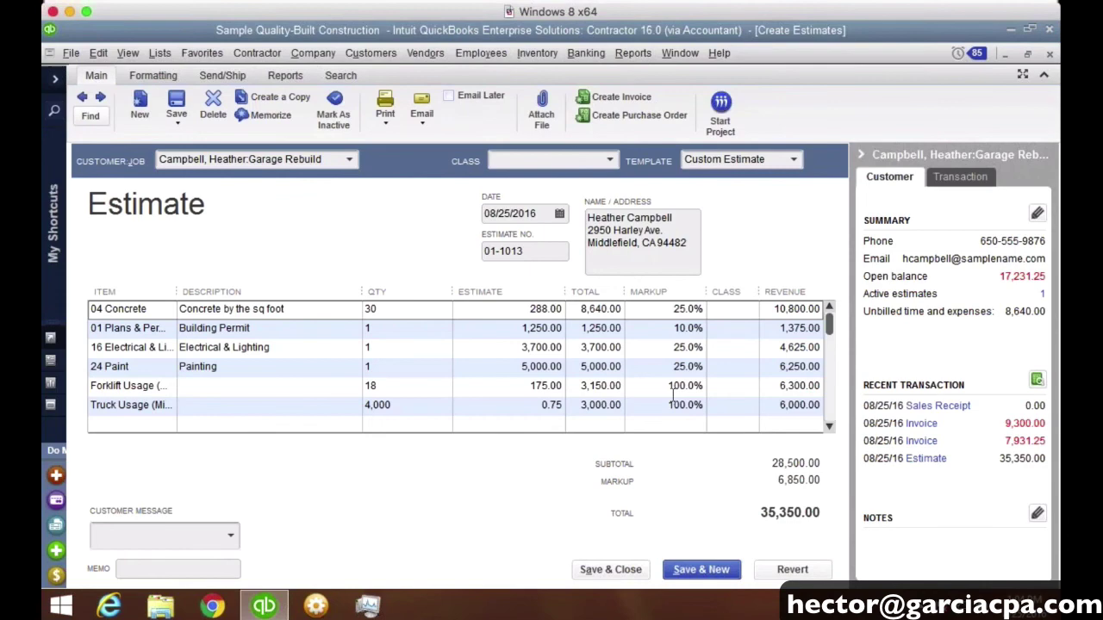
- Check the cost entries of the estimate's WIRE and 22 Specialty lines, and save and close the estimate without adding a change order
{"action": "left_click", "coordinate": [493, 389]}
{"action": "scroll", "coordinate": [437, 402], "scroll_direction": "down", "scroll_amount": 1}
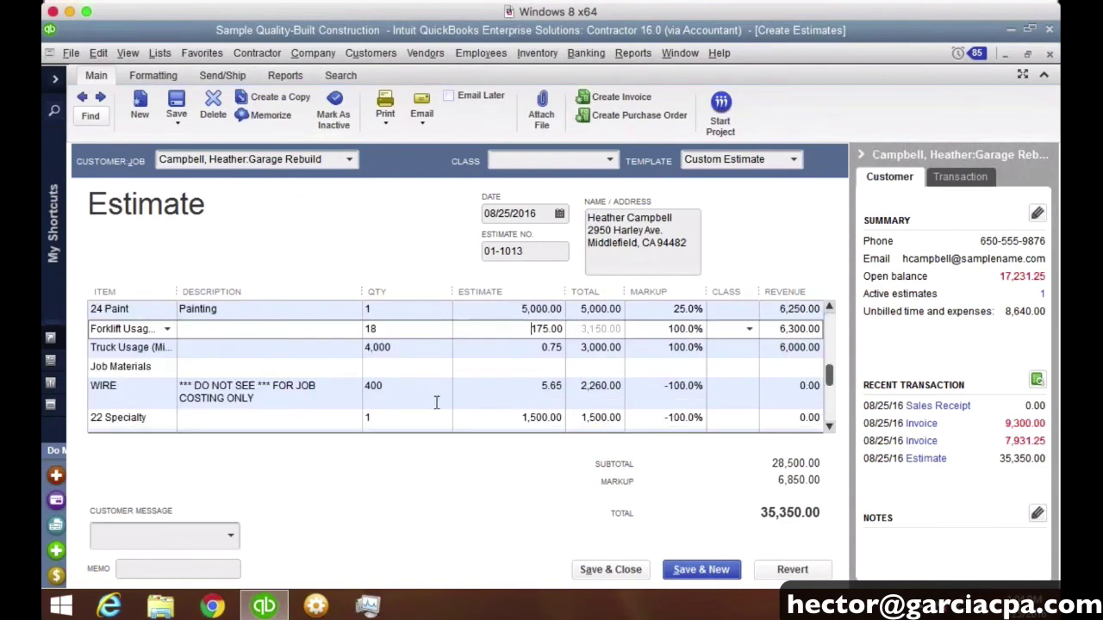
{"action": "left_click", "coordinate": [579, 389]}
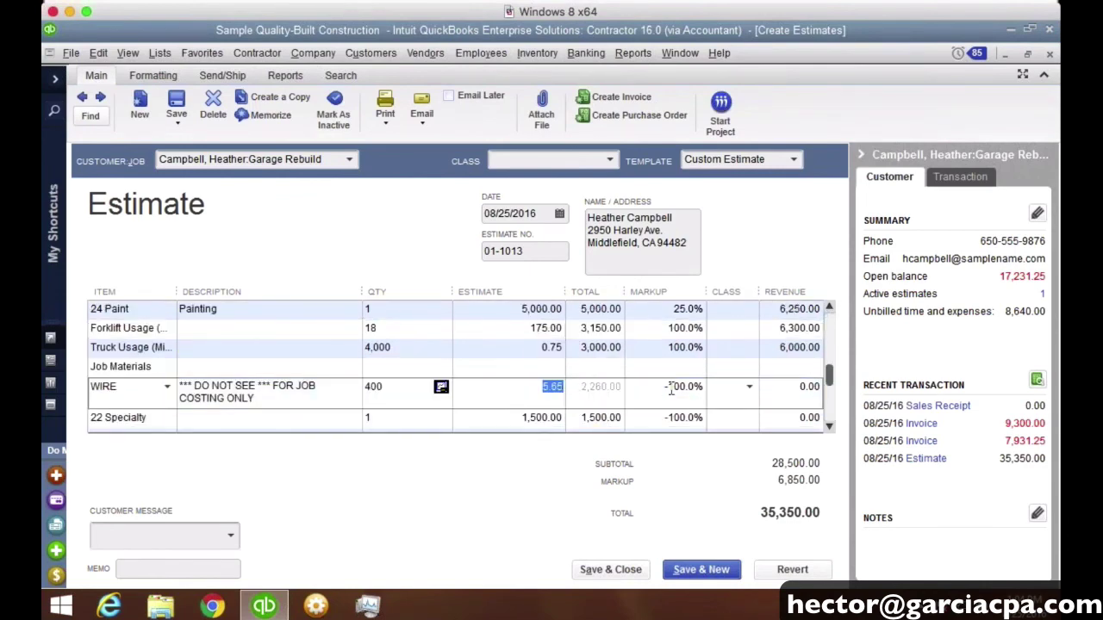
{"action": "left_click", "coordinate": [503, 417]}
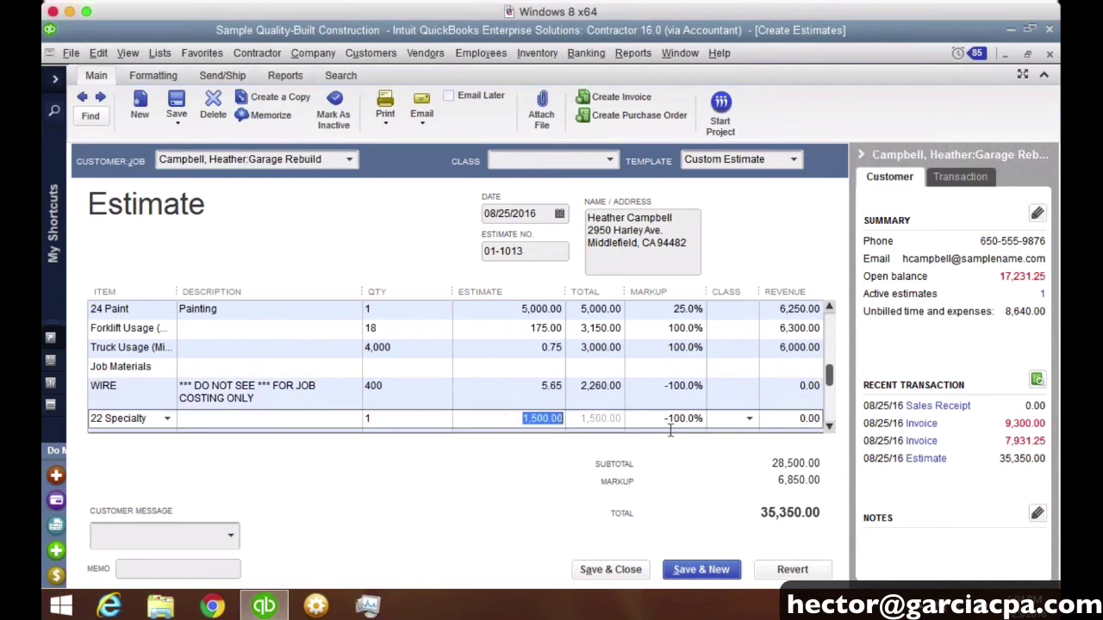
{"action": "left_click", "coordinate": [611, 570]}
{"action": "left_click", "coordinate": [476, 269]}
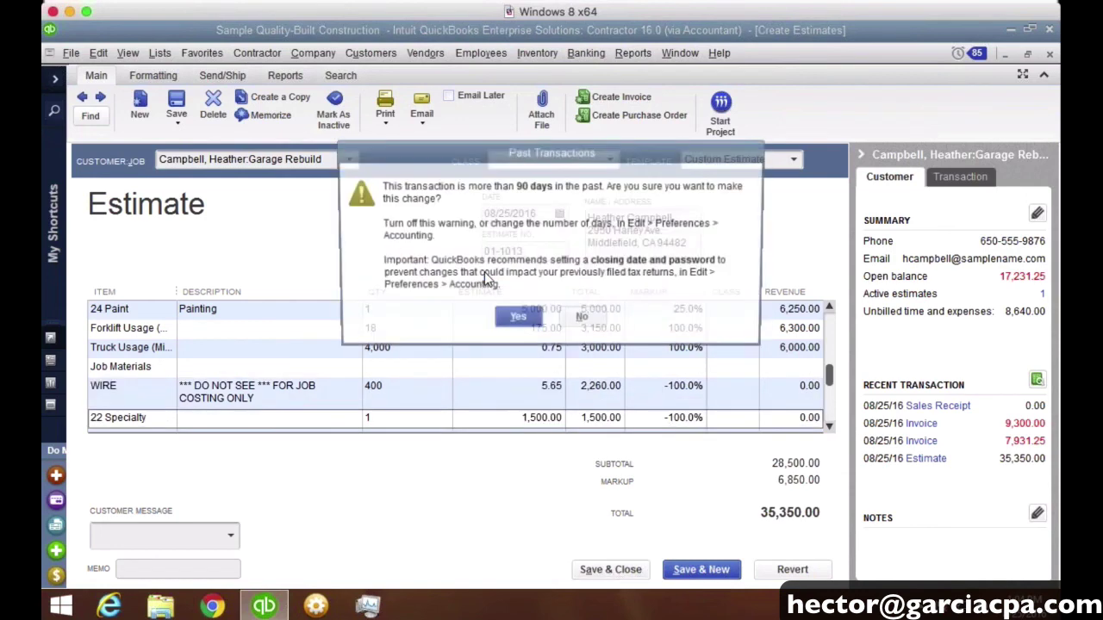
{"action": "left_click", "coordinate": [516, 336]}
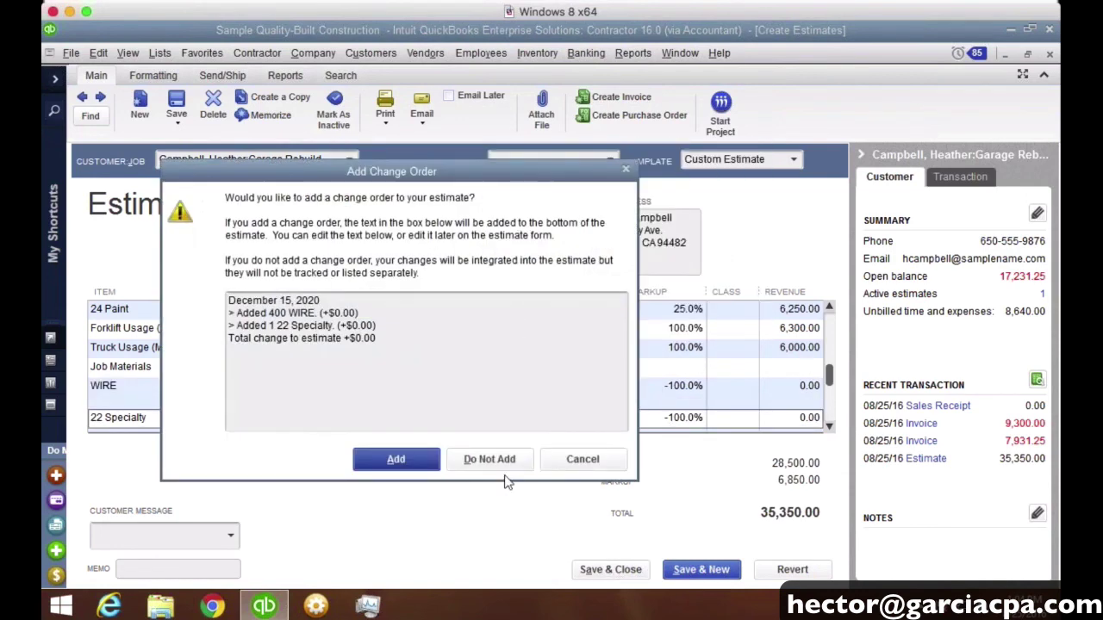
{"action": "left_click", "coordinate": [508, 467]}
- Compare the WIRE item's estimated and actual costs in the job's Job Estimates vs. Actuals Detail report
{"action": "left_click", "coordinate": [671, 428]}
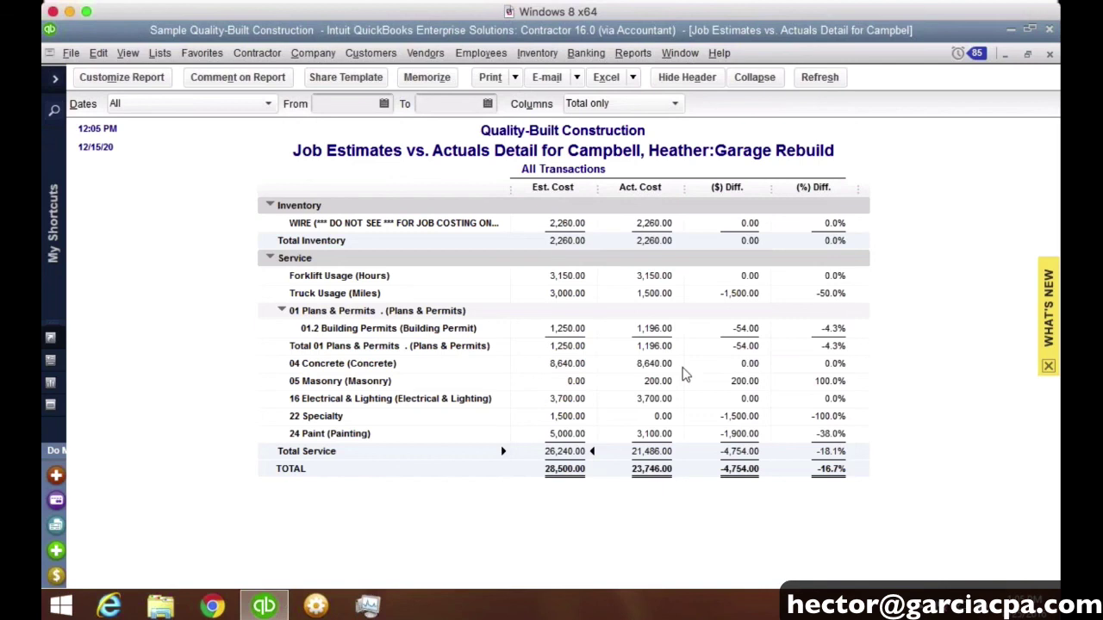
{"action": "left_click", "coordinate": [653, 224]}
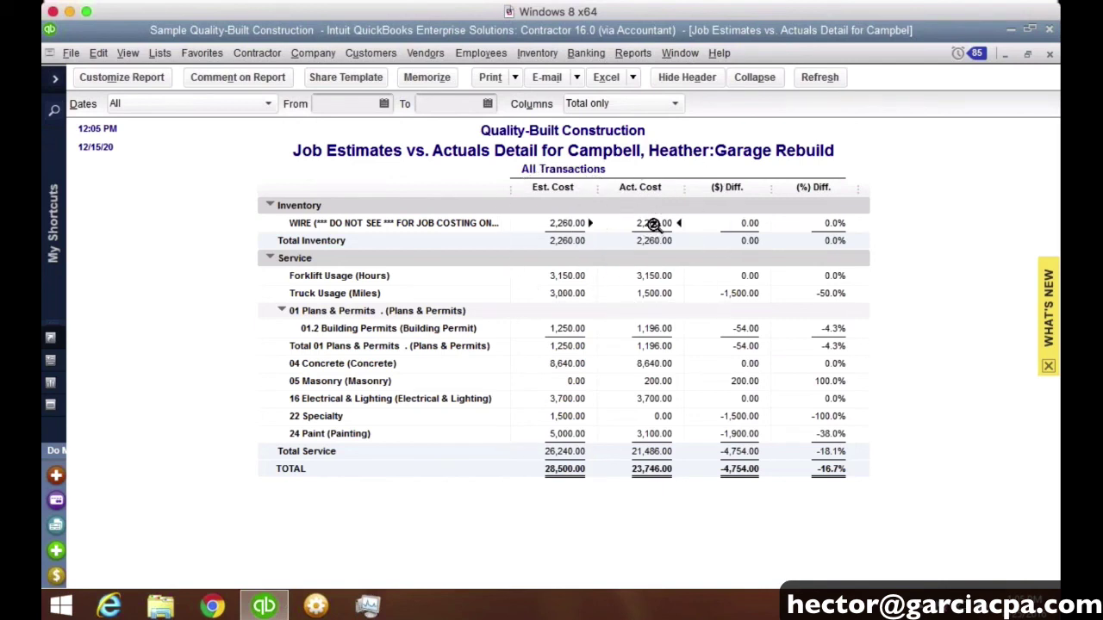